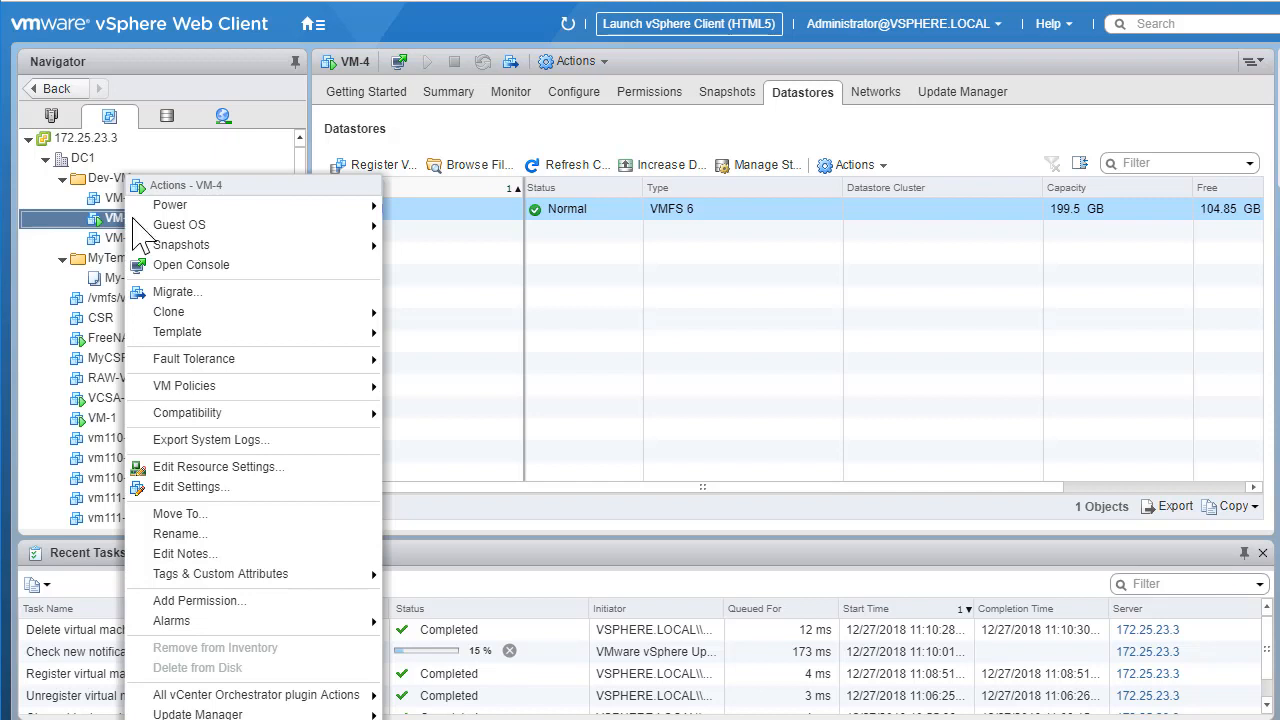
# Take a snapshot of VM-4 named VM-wth-2files, without including the virtual machine's memory
pyautogui.moveTo(281, 250)
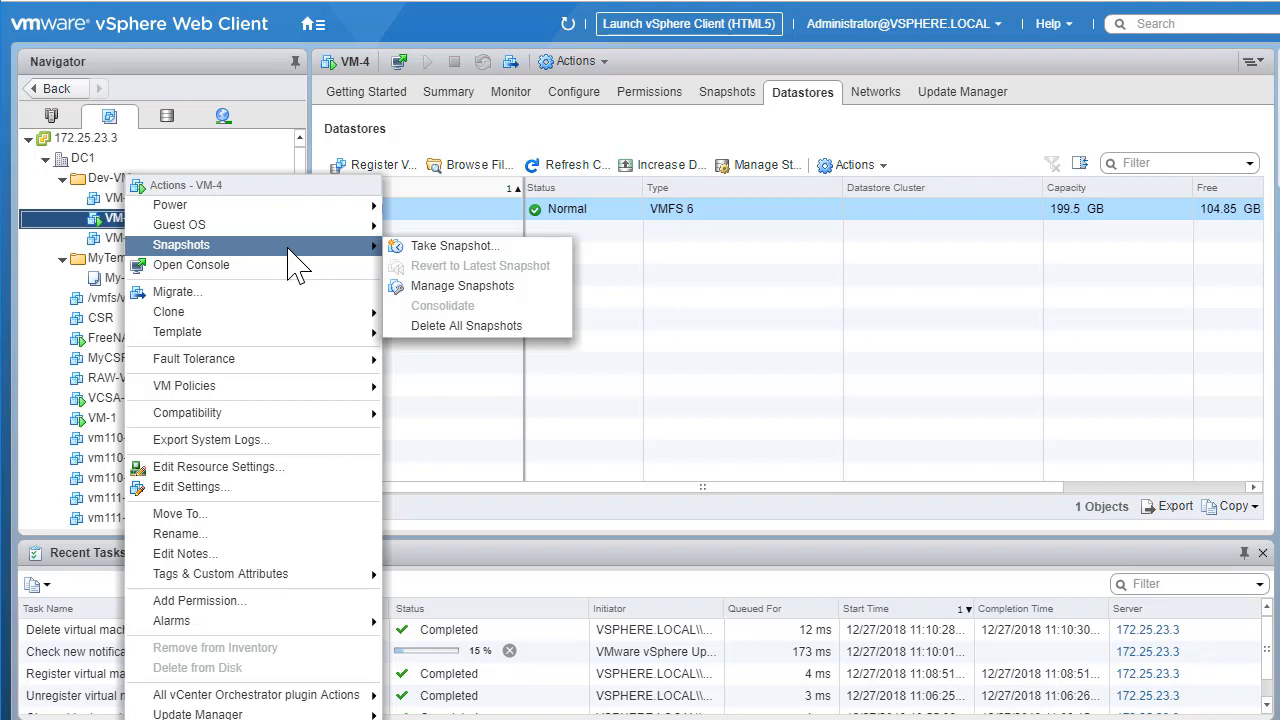
pyautogui.click(445, 246)
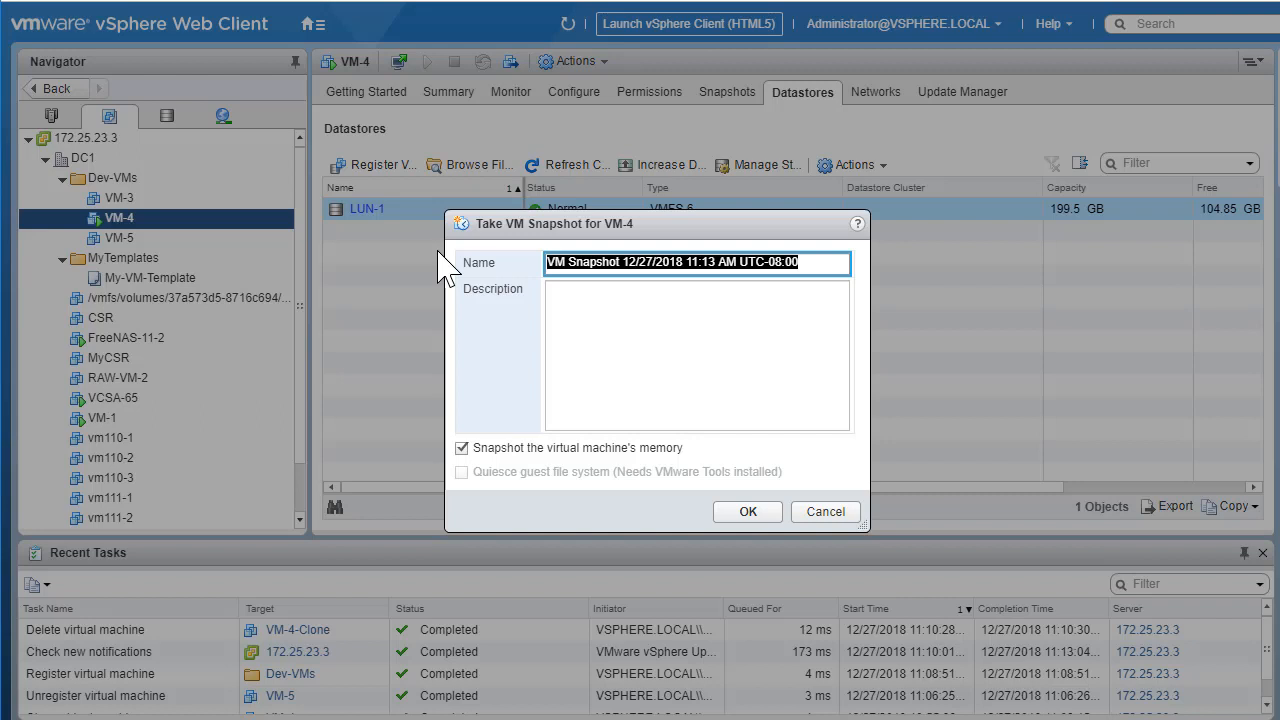
pyautogui.write('VM-w')
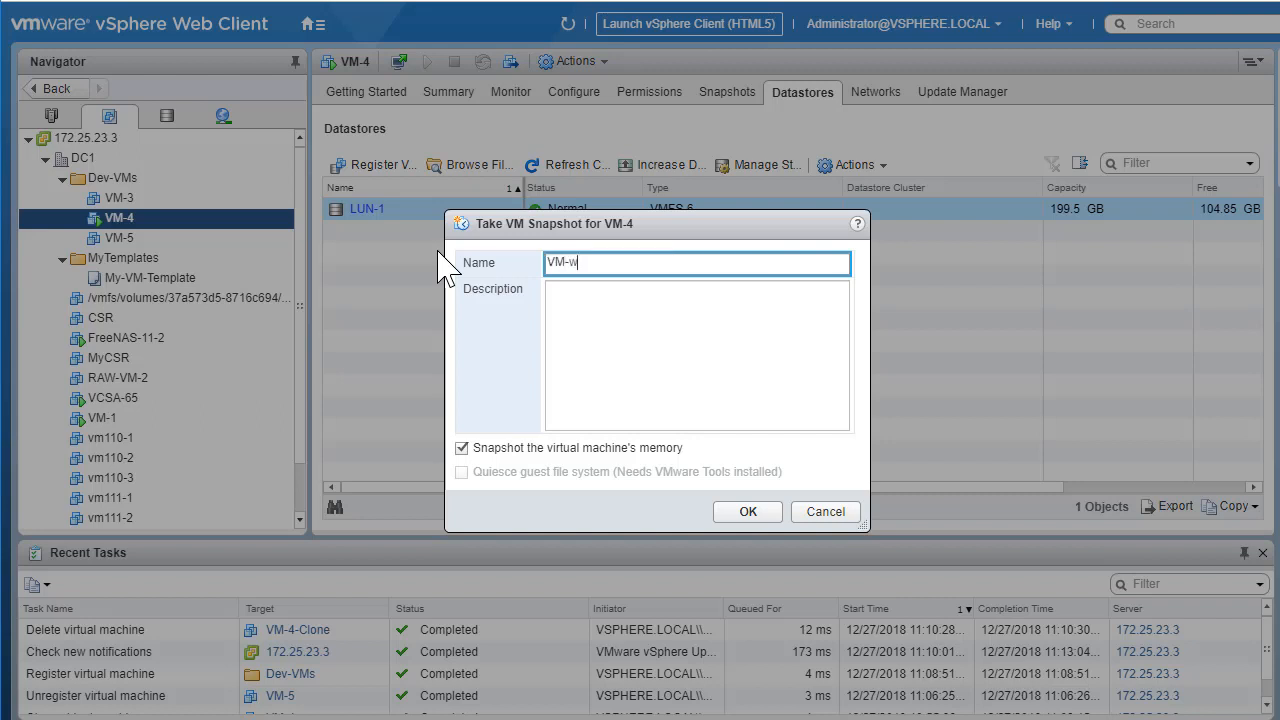
pyautogui.write('th-2files')
pyautogui.click(655, 340)
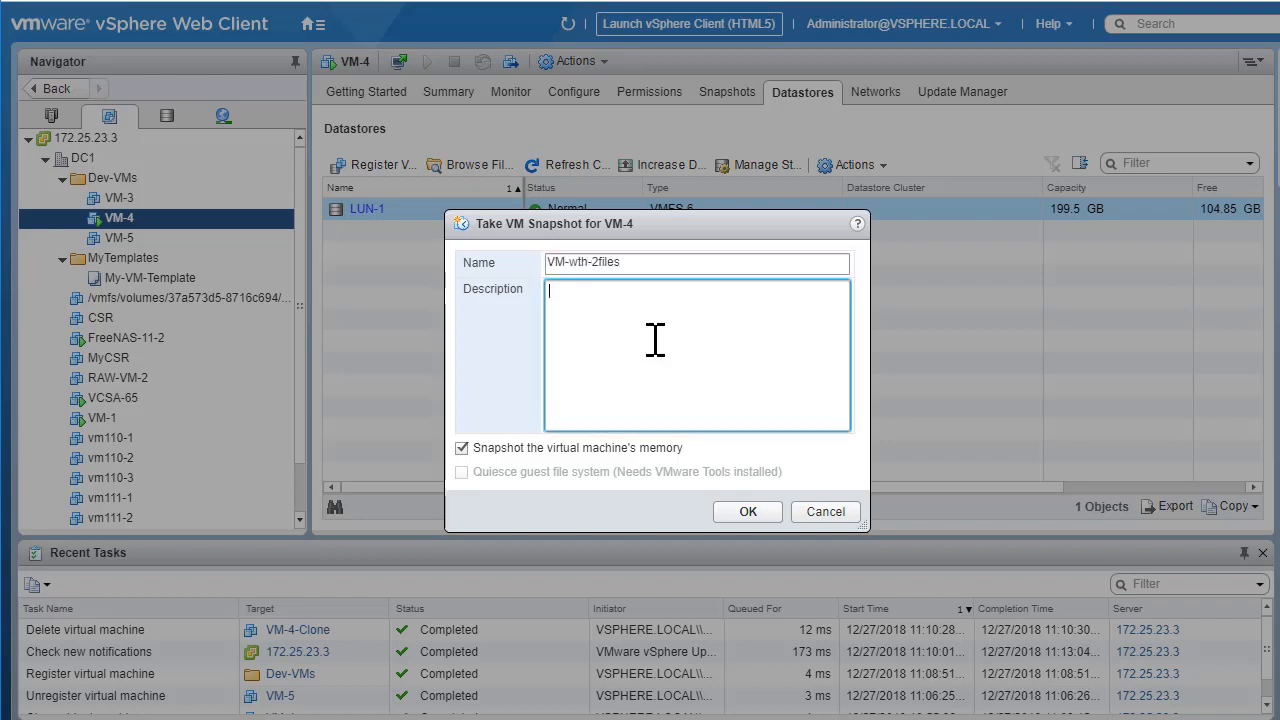
pyautogui.click(674, 449)
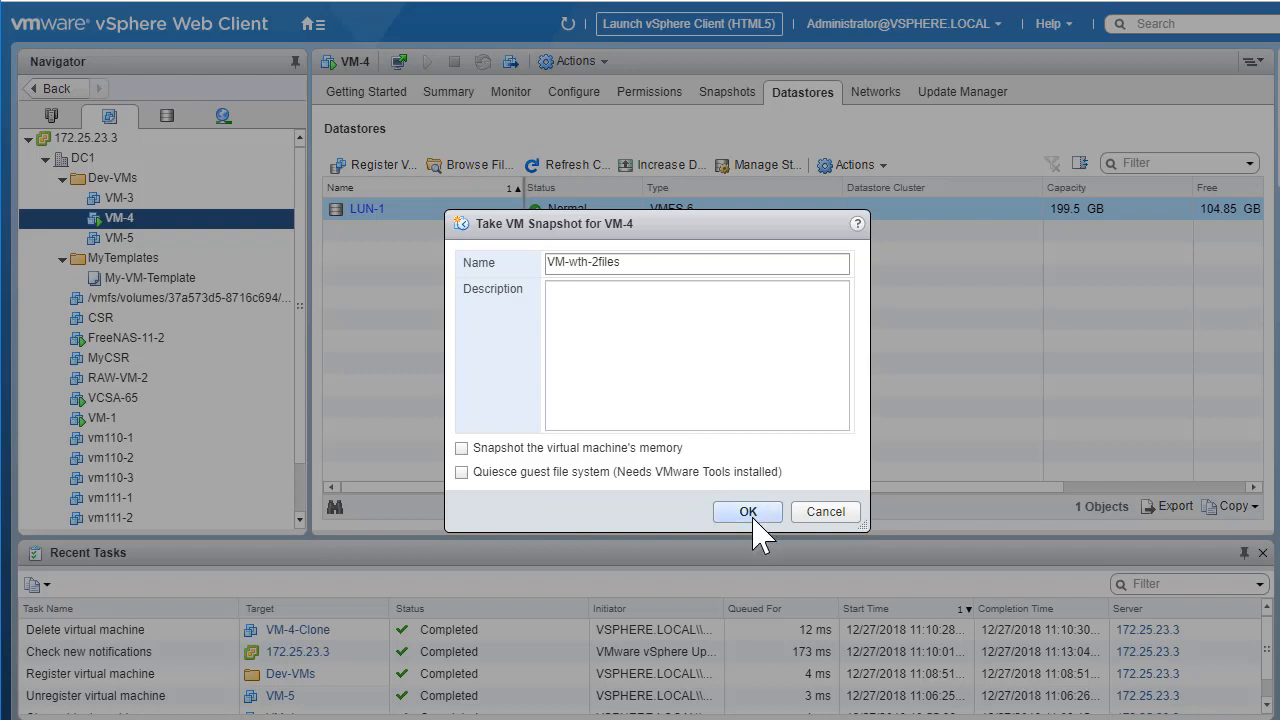
pyautogui.click(748, 512)
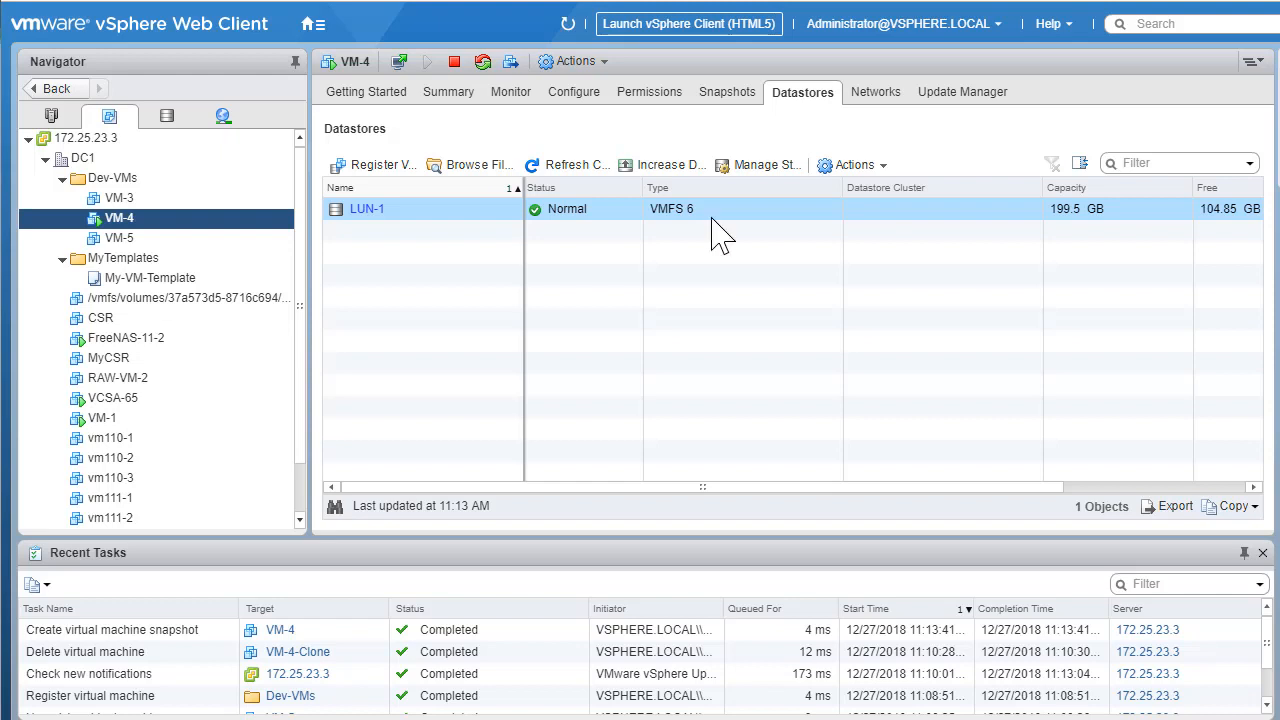
pyautogui.click(144, 222)
pyautogui.rightClick(146, 226)
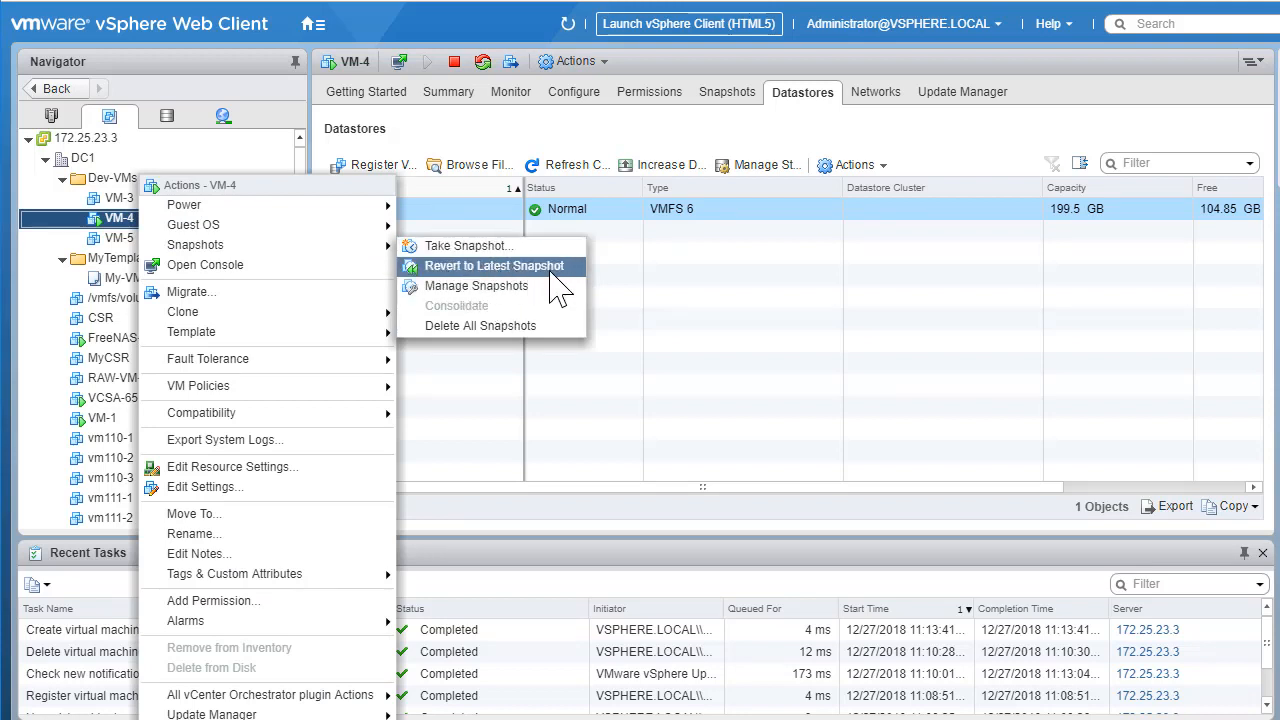
pyautogui.click(732, 304)
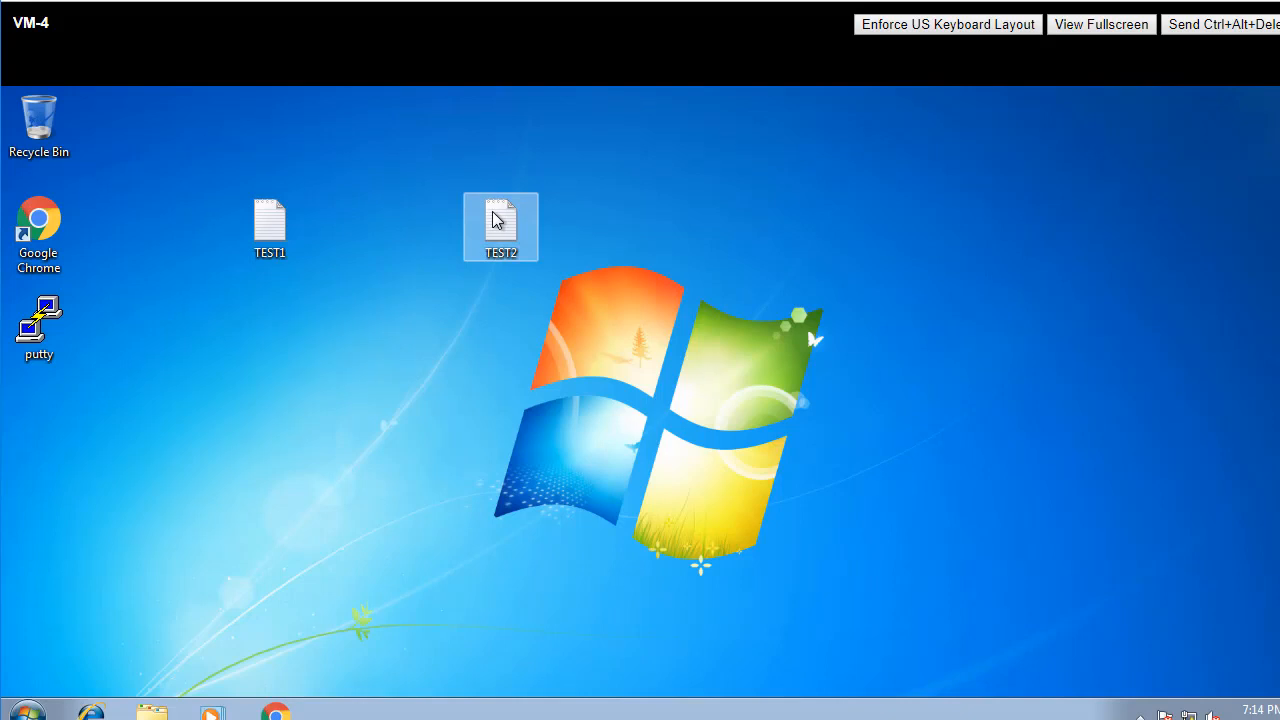
# In the VM-4 console, delete the TEST1 file from the desktop
pyautogui.rightClick(268, 231)
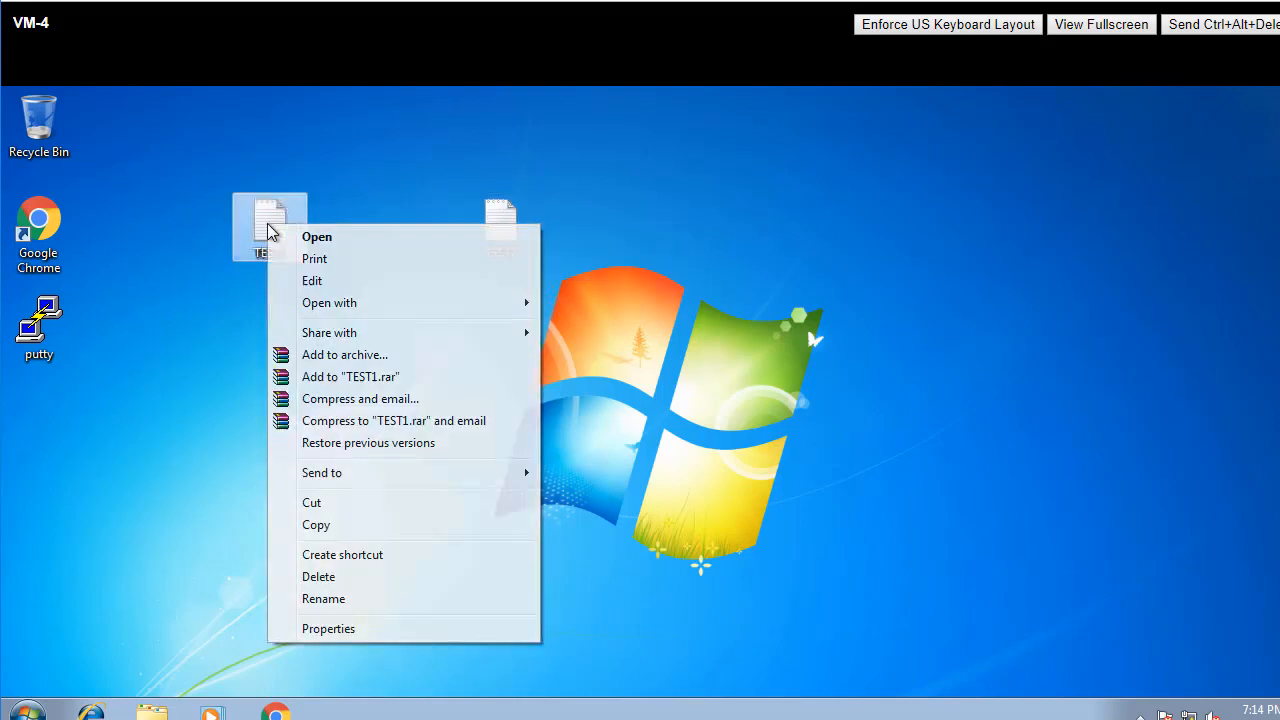
pyautogui.click(336, 578)
pyautogui.click(731, 481)
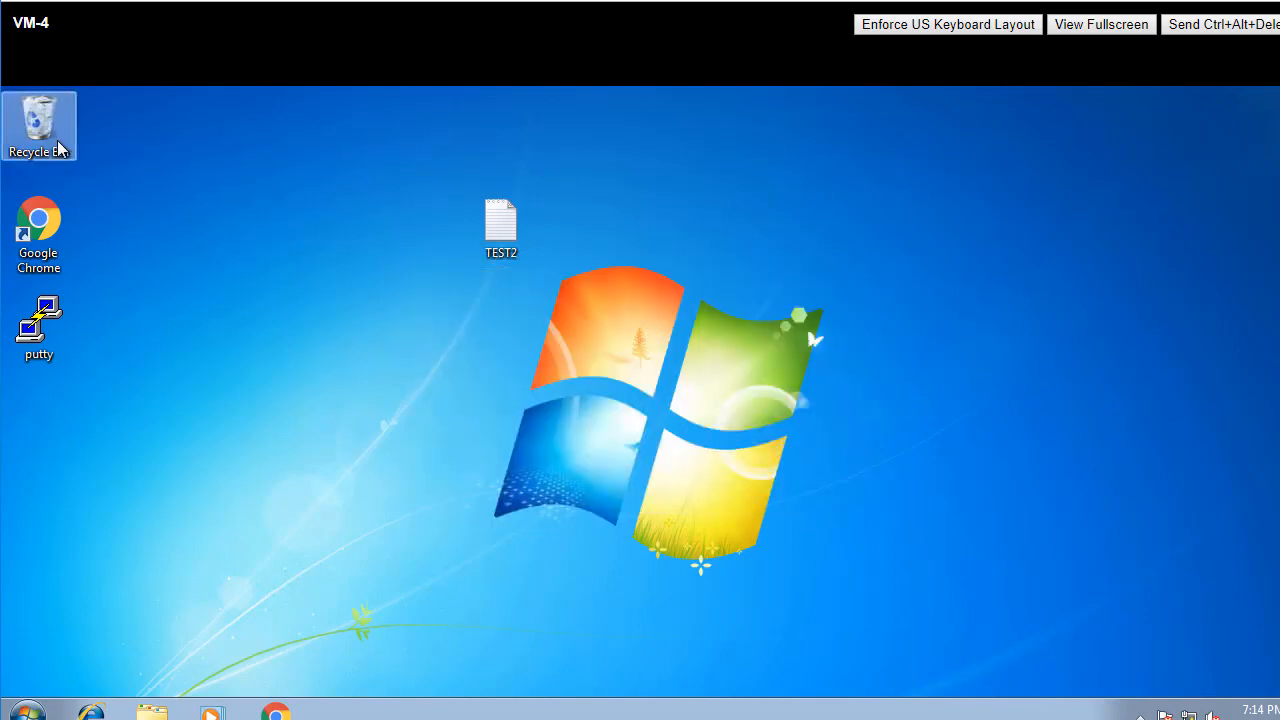
# Empty the Recycle Bin inside VM-4 and return to the vSphere Web Client
pyautogui.rightClick(58, 148)
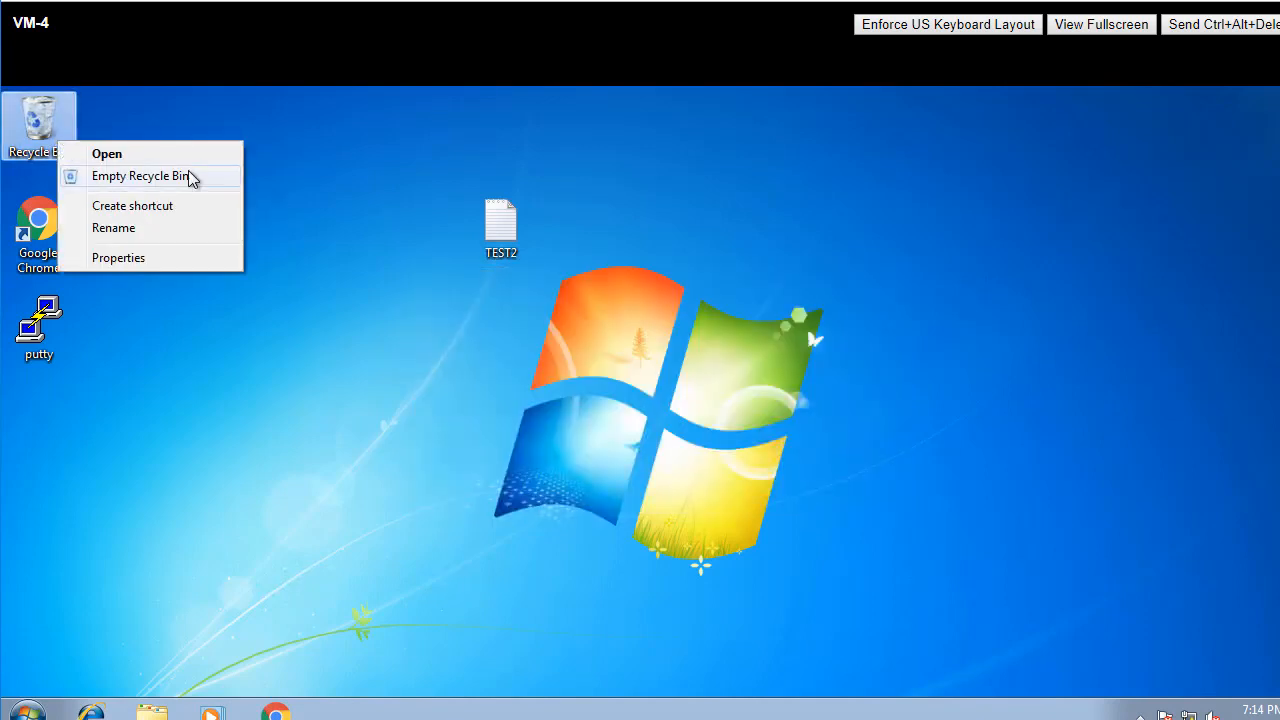
pyautogui.click(191, 176)
pyautogui.click(737, 483)
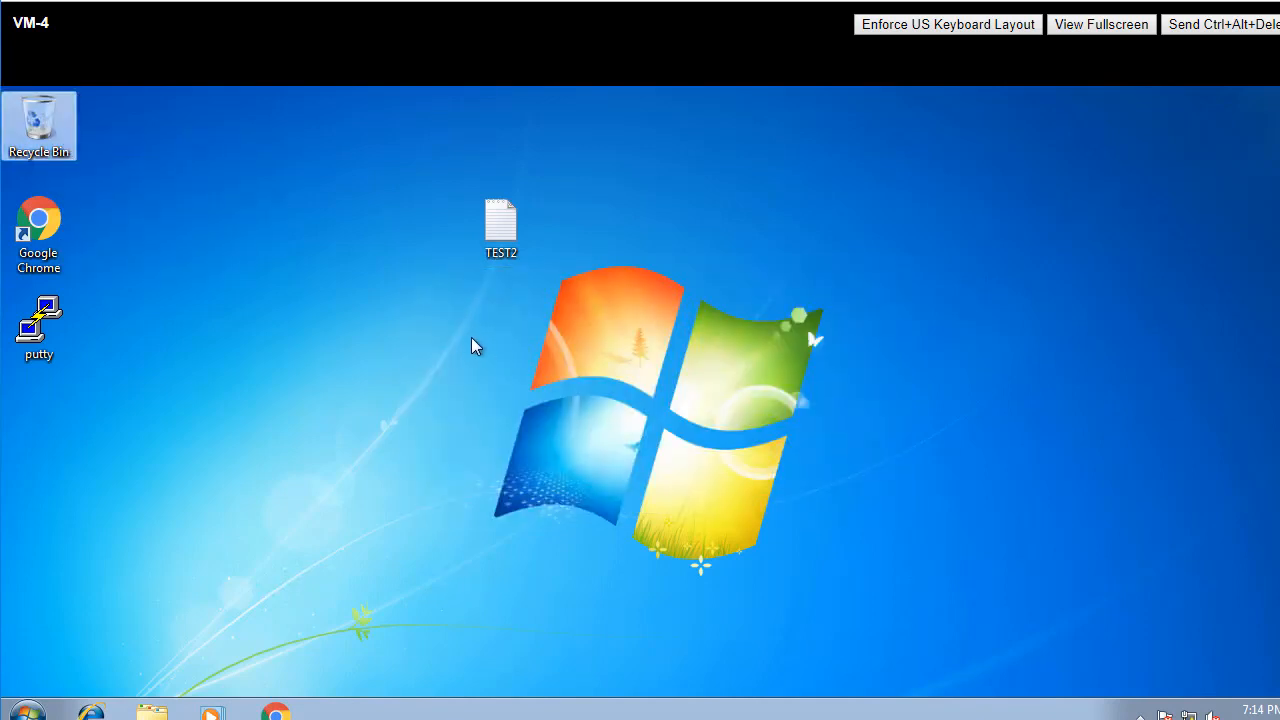
pyautogui.click(372, 301)
pyautogui.click(170, 0)
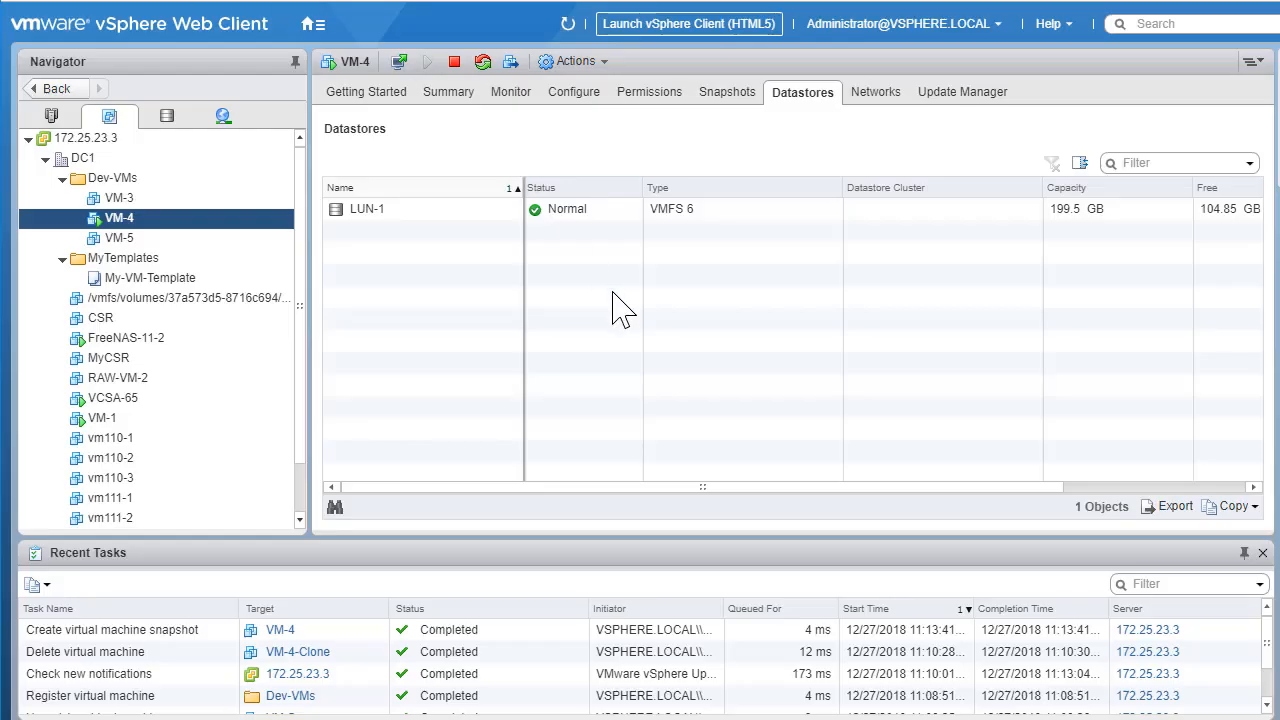
# Take a second snapshot of VM-4 named vm-with-1file, without including the virtual machine's memory
pyautogui.click(211, 221)
pyautogui.rightClick(211, 221)
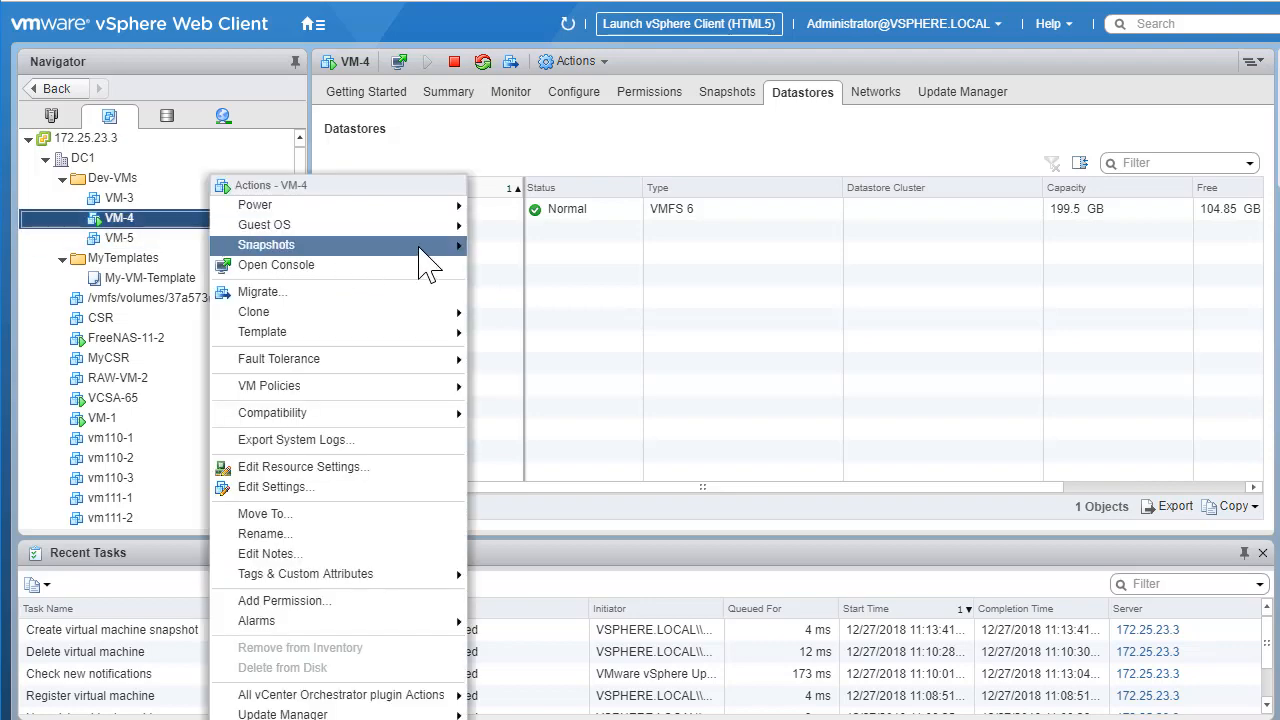
pyautogui.moveTo(430, 250)
pyautogui.click(535, 246)
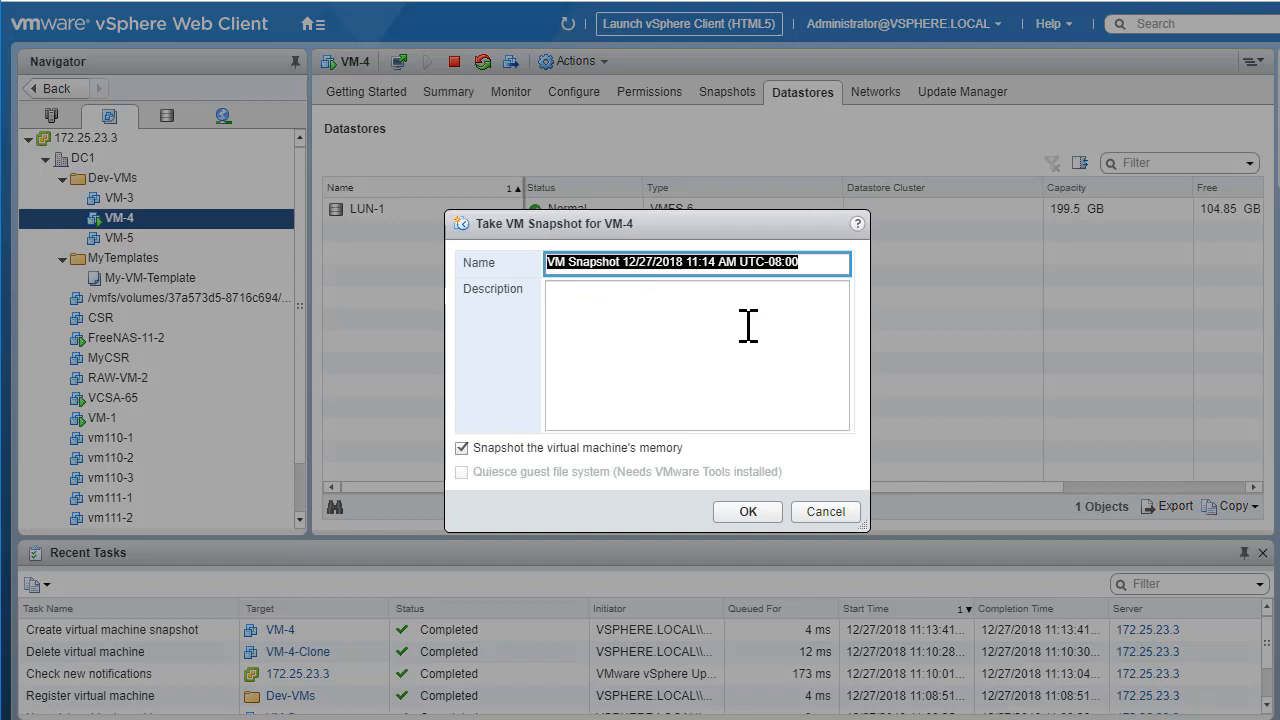
pyautogui.write('V')
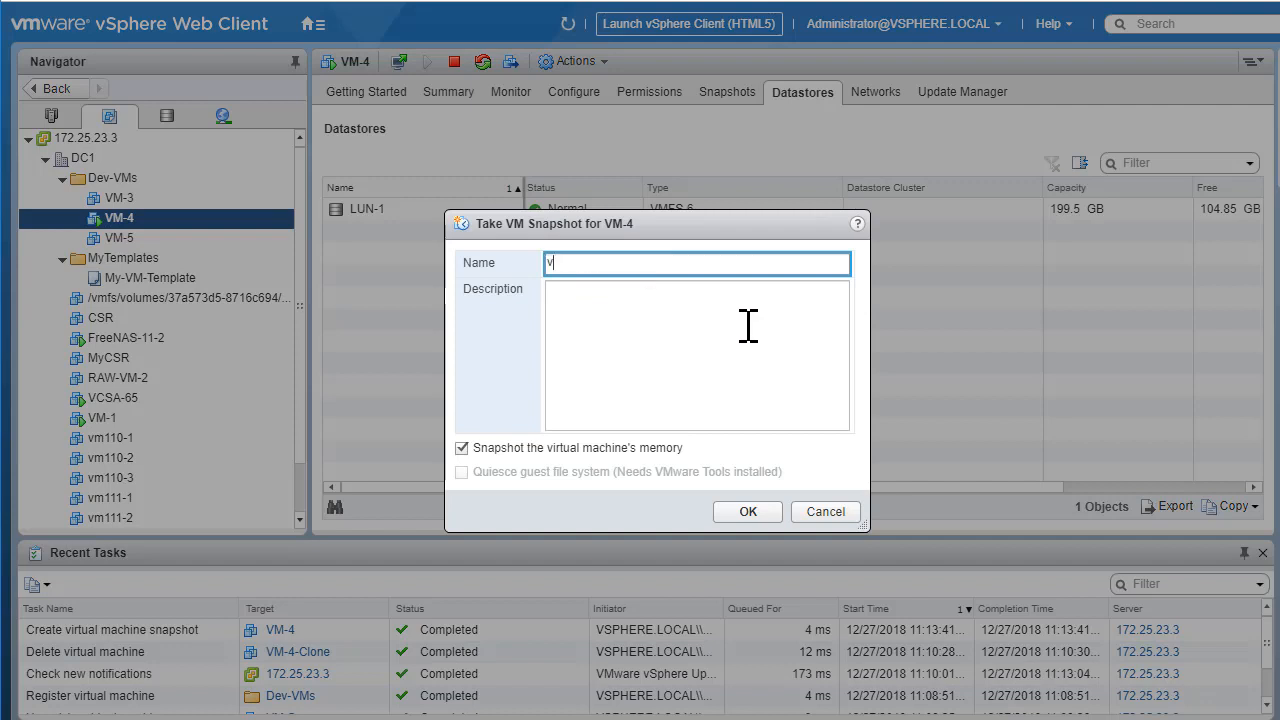
pyautogui.write('m-with-1file')
pyautogui.click(597, 451)
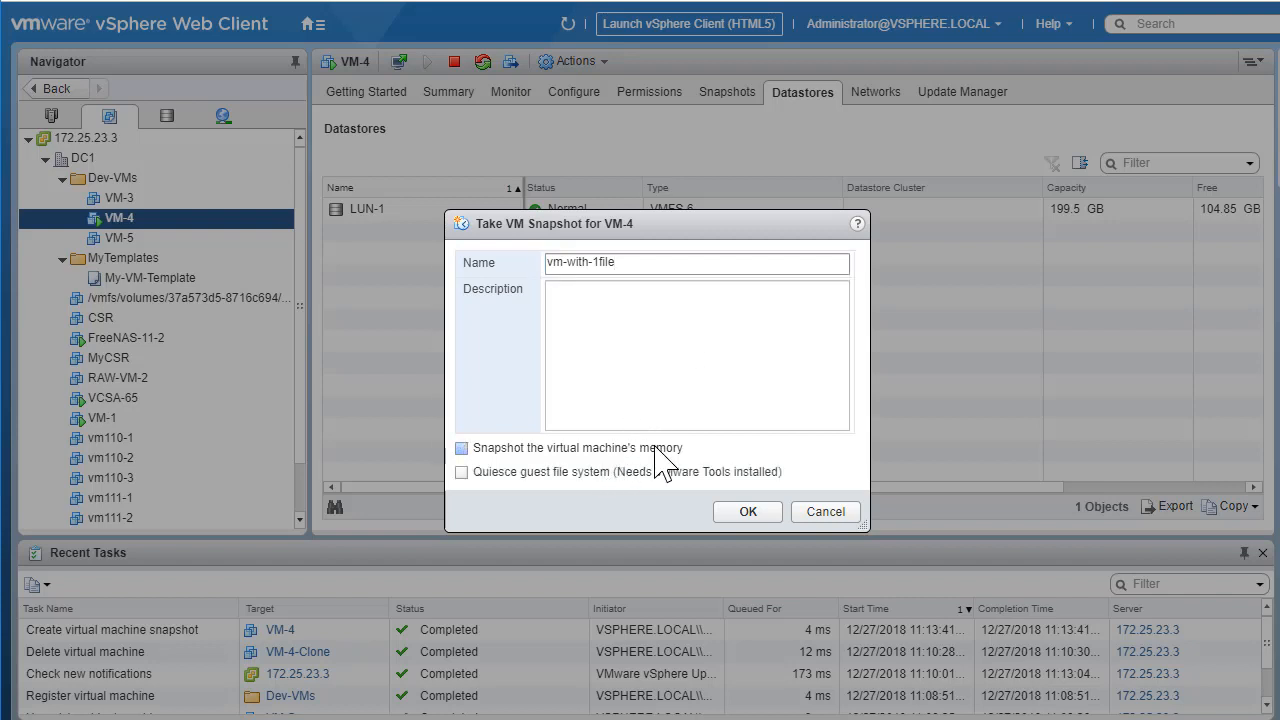
pyautogui.click(756, 515)
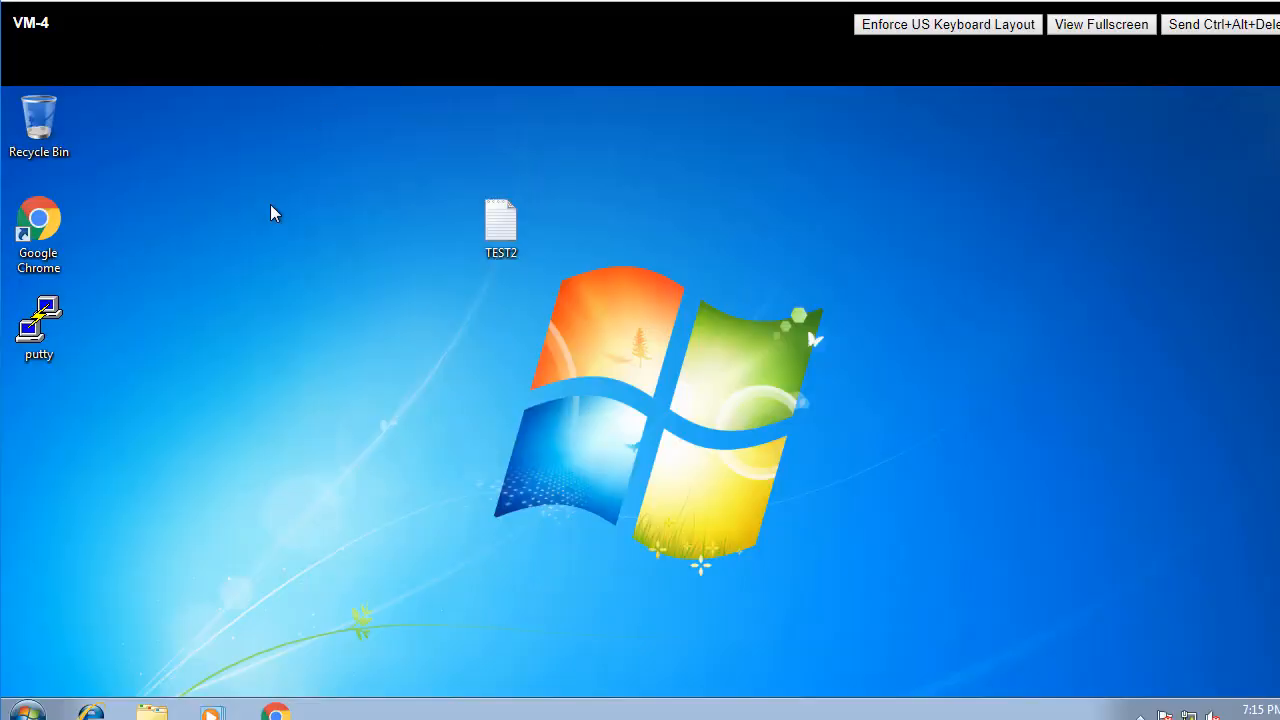
# In the VM-4 console, create a text document named TEST3 on the desktop
pyautogui.rightClick(271, 207)
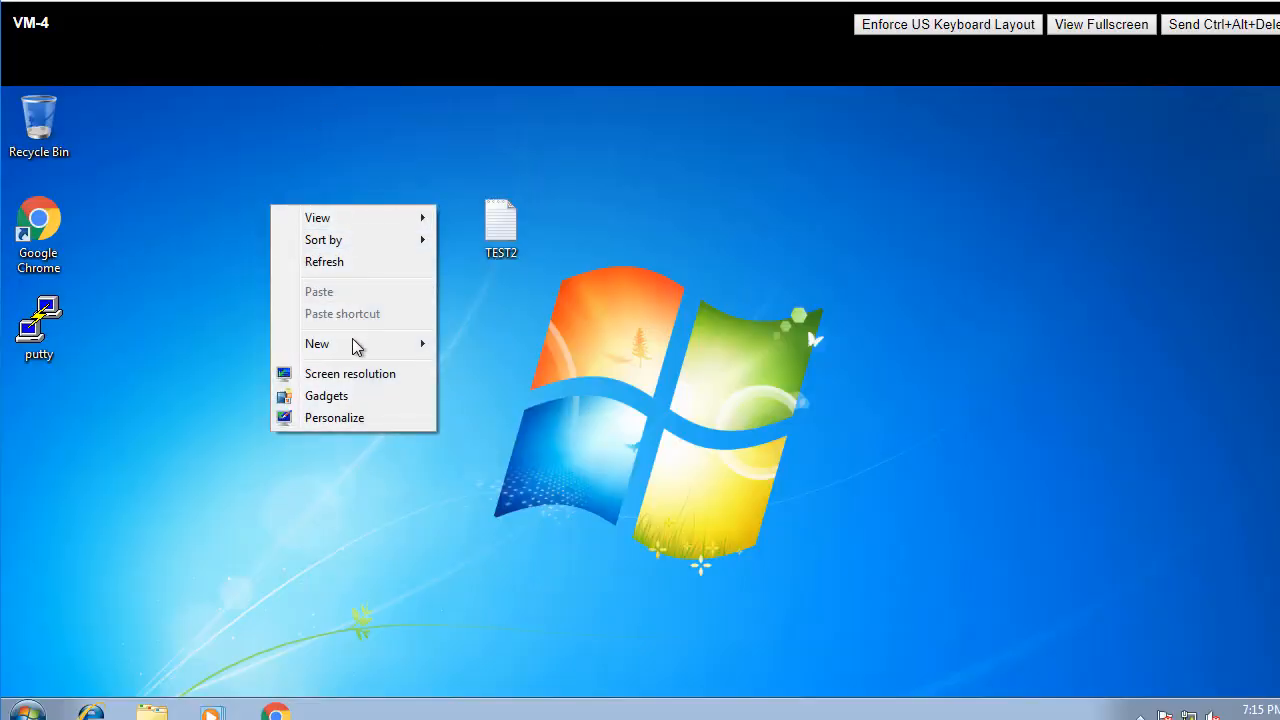
pyautogui.moveTo(355, 345)
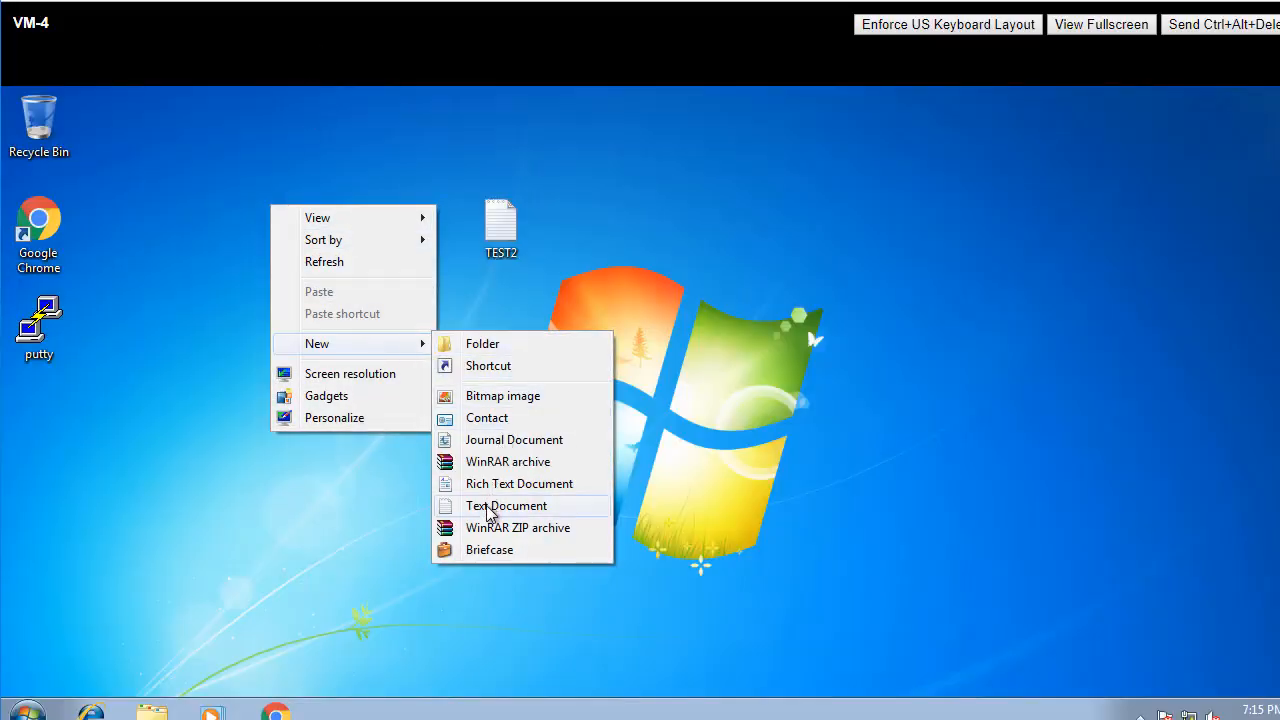
pyautogui.click(488, 507)
pyautogui.write('TEST3')
pyautogui.press('Return')
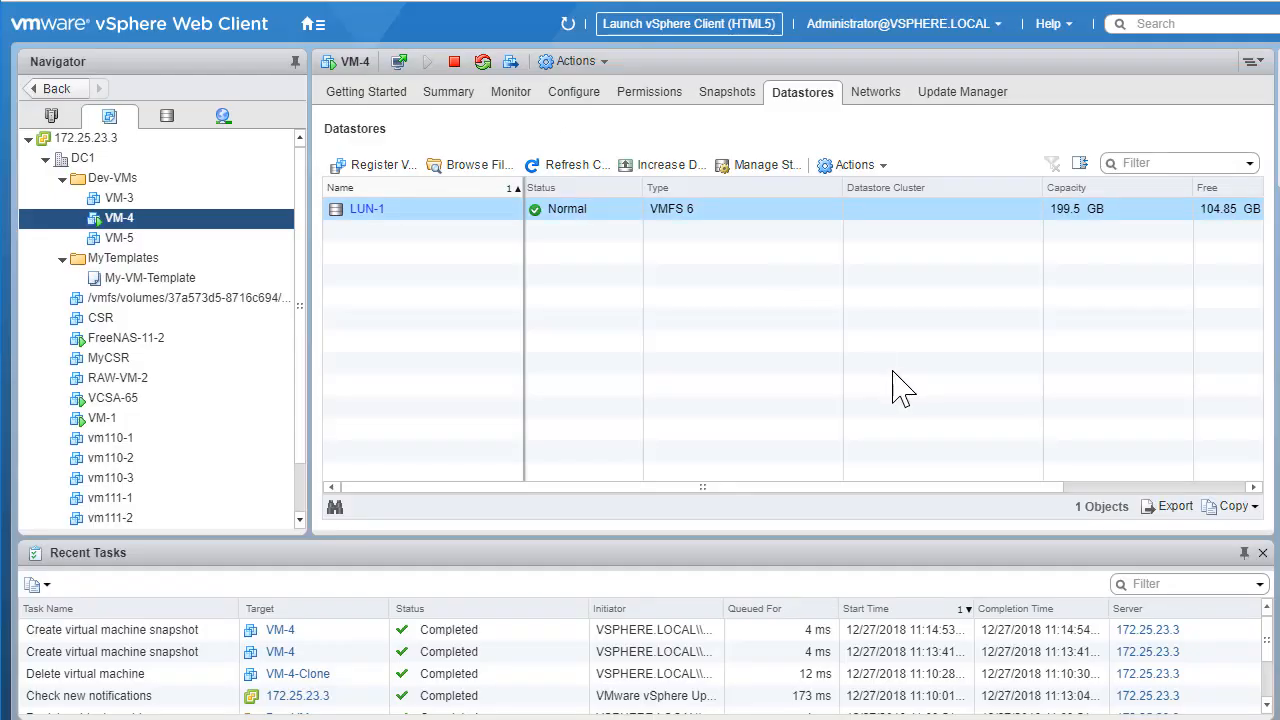
# In the vSphere Web Client, open VM-4's snapshot manager and examine the details of both snapshots and the current state
pyautogui.rightClick(134, 222)
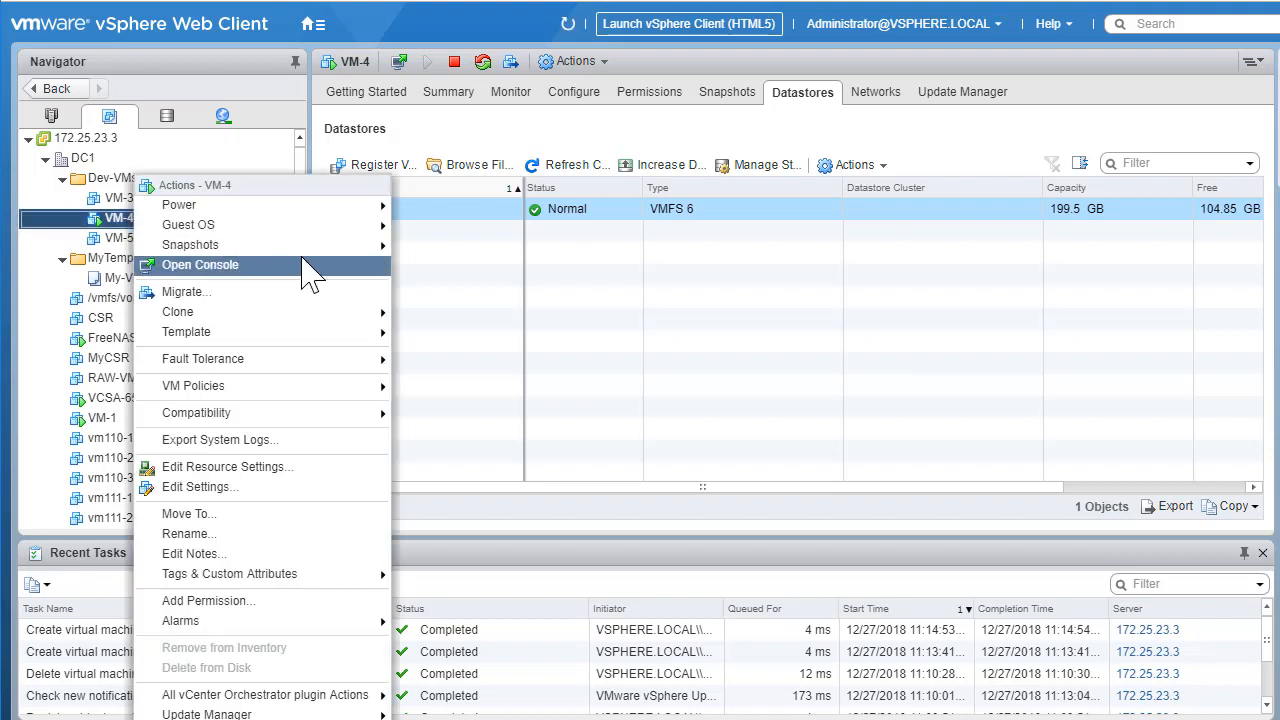
pyautogui.moveTo(333, 262)
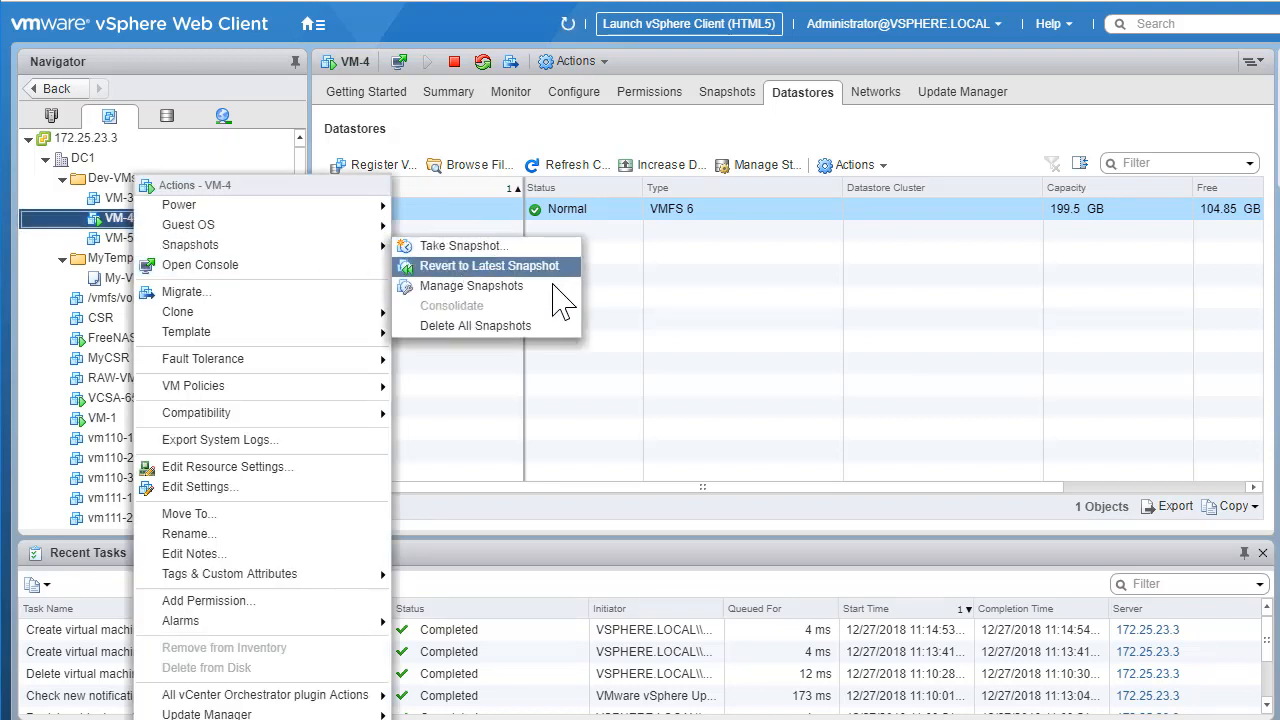
pyautogui.click(503, 289)
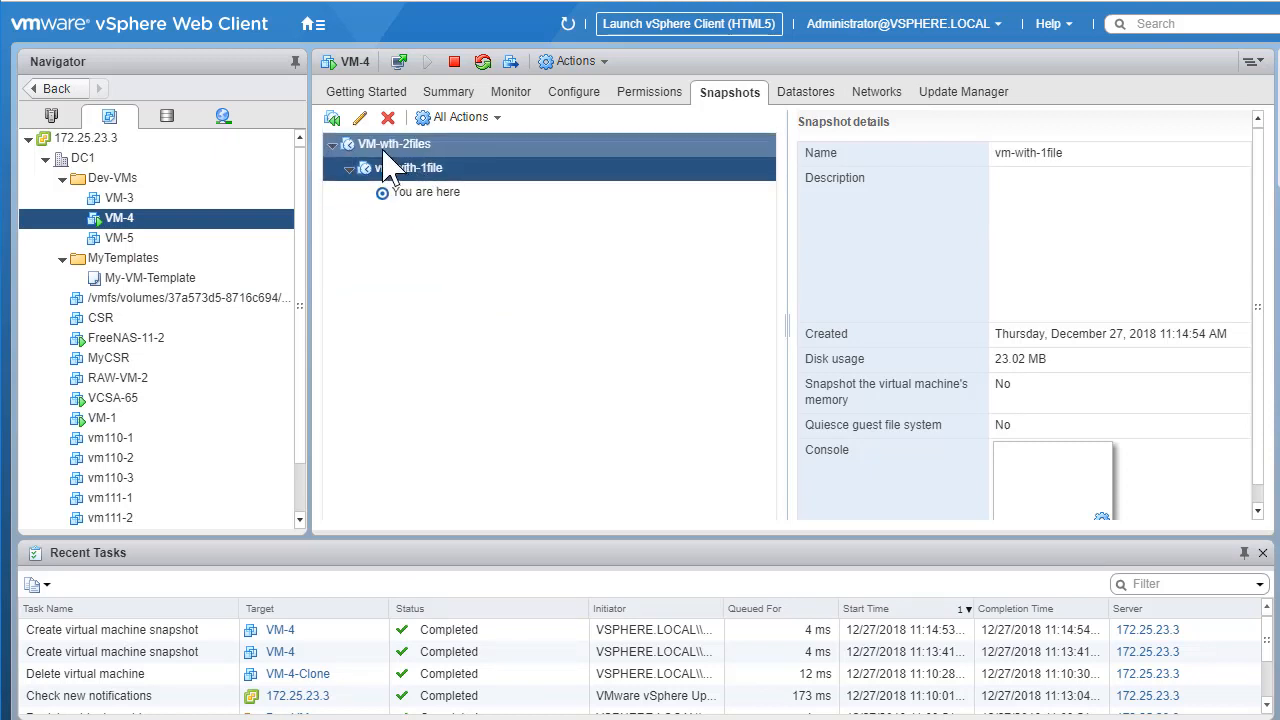
pyautogui.click(383, 148)
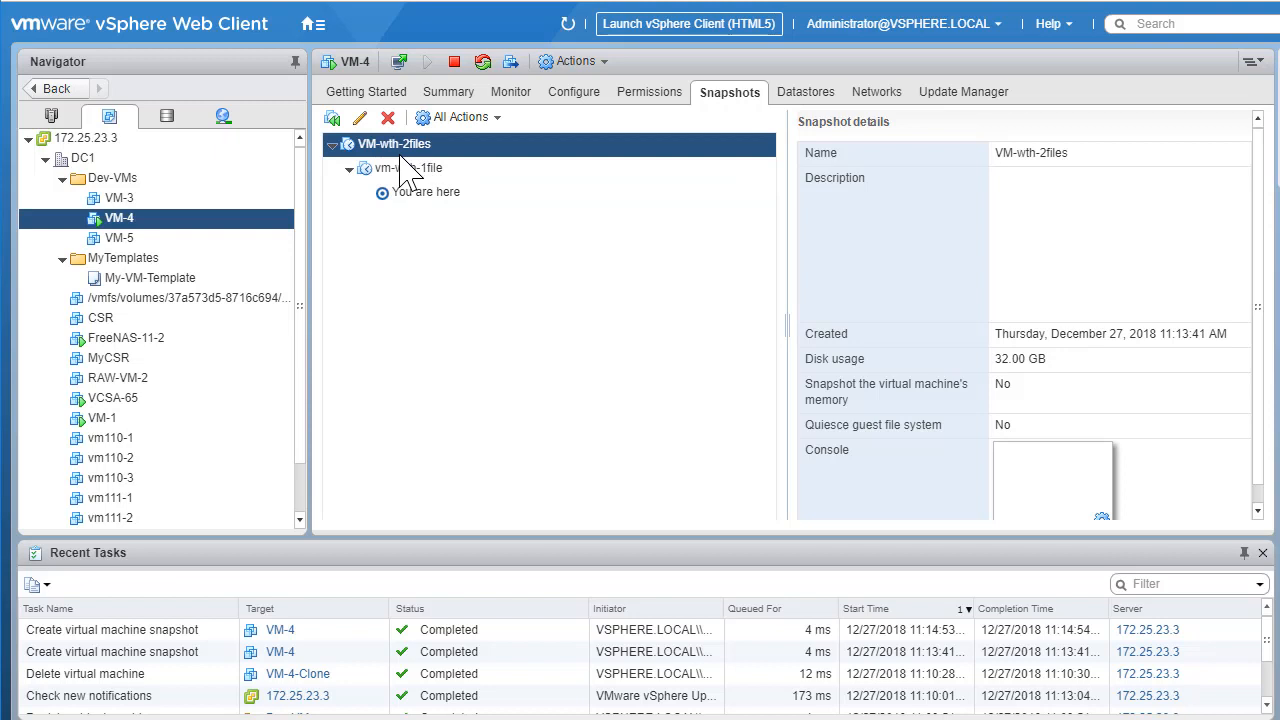
pyautogui.click(428, 175)
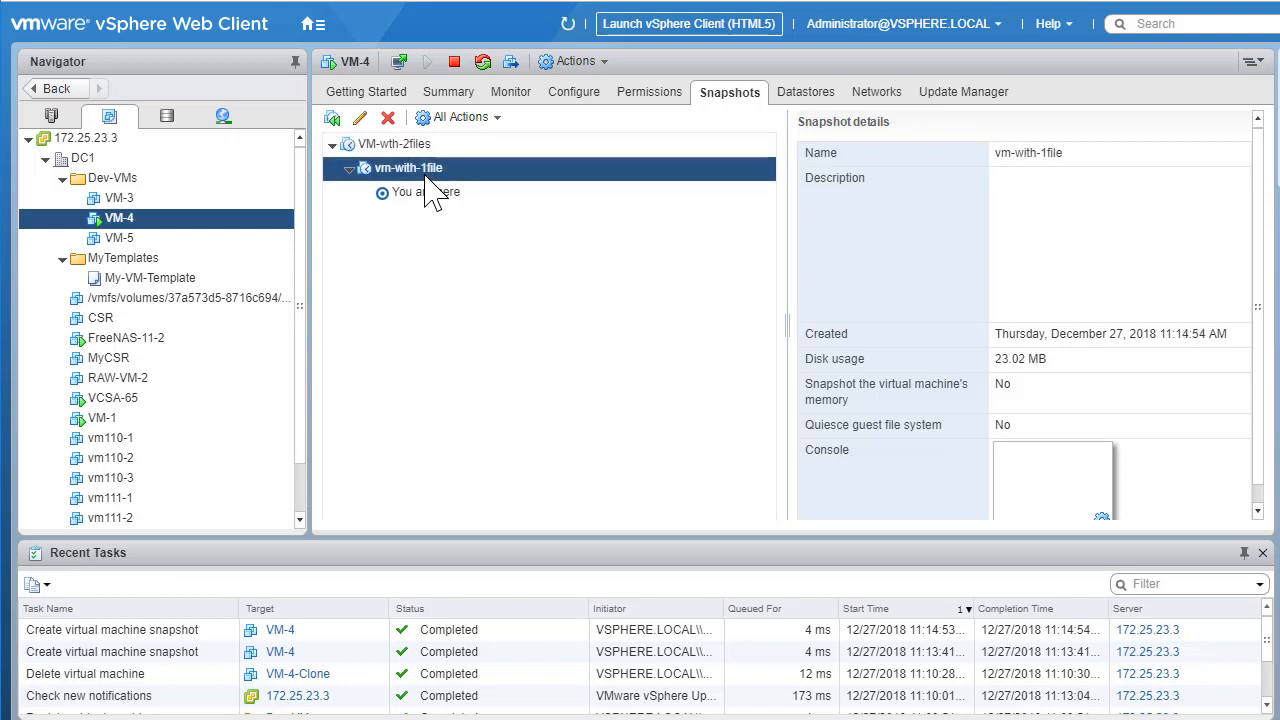
pyautogui.click(450, 195)
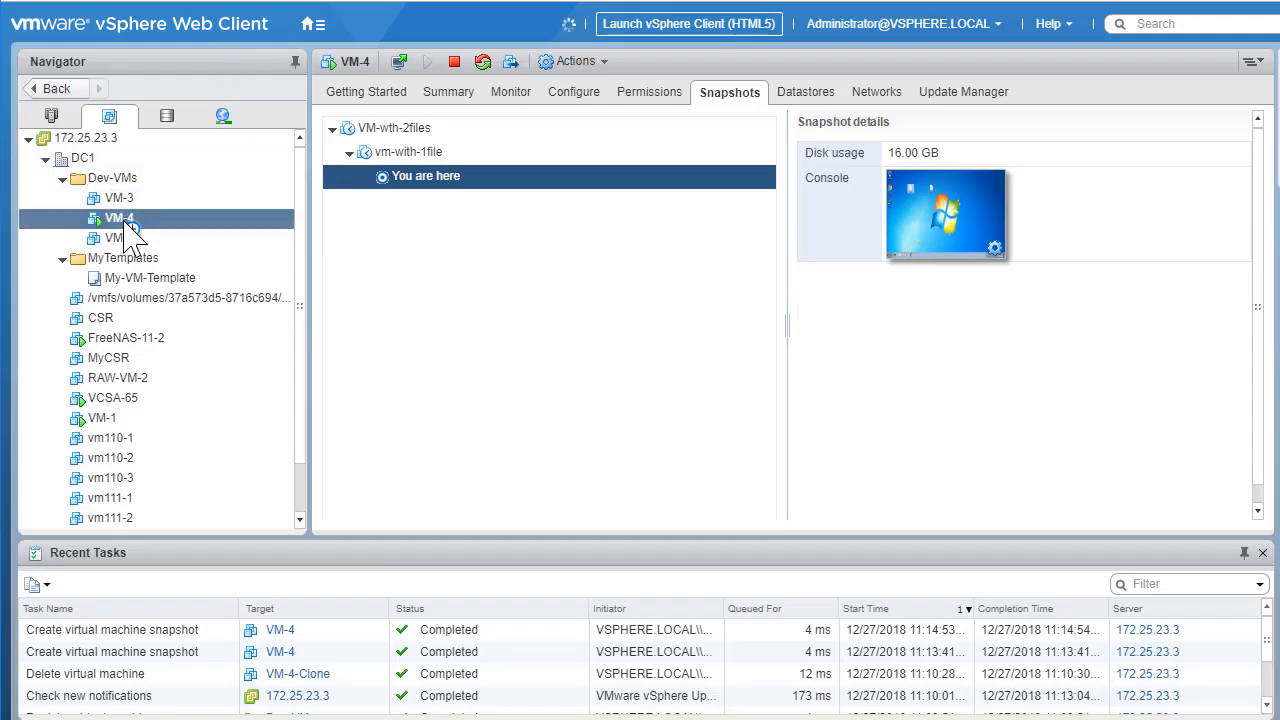
# Take a third snapshot of VM-4 named vm-with-2-new-files, including the virtual machine's memory
pyautogui.rightClick(125, 220)
pyautogui.moveTo(323, 252)
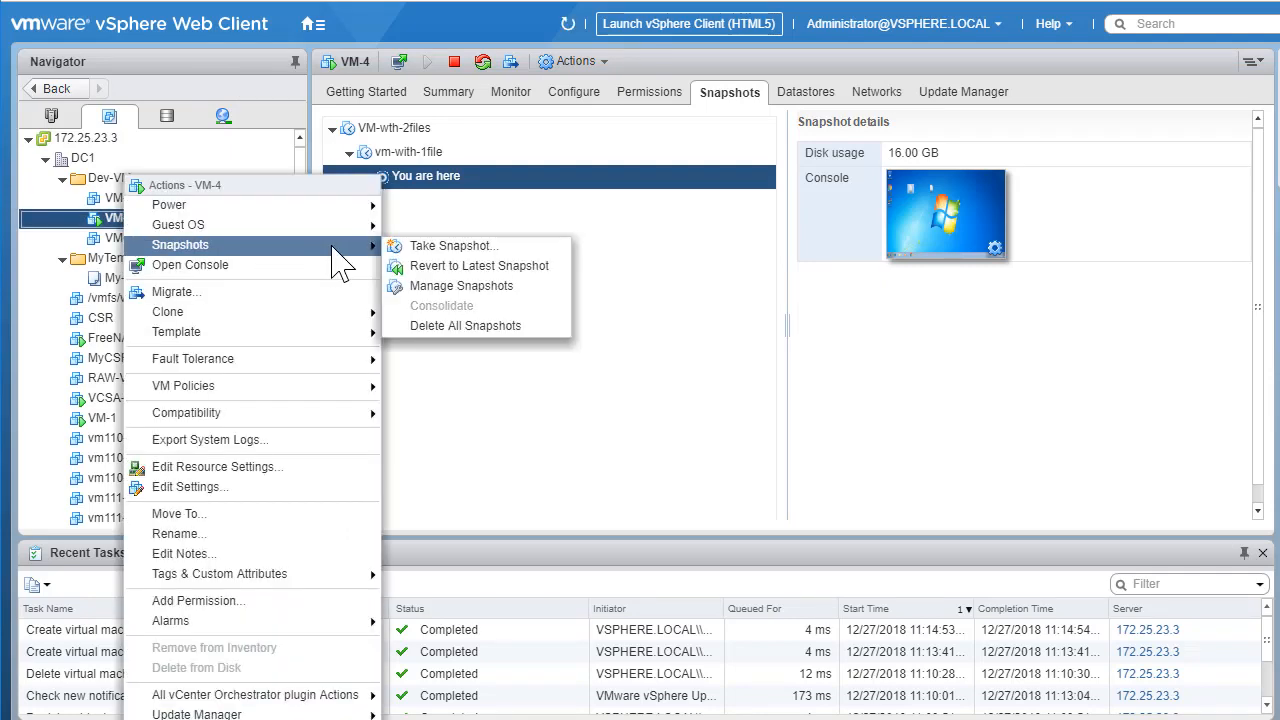
pyautogui.click(455, 250)
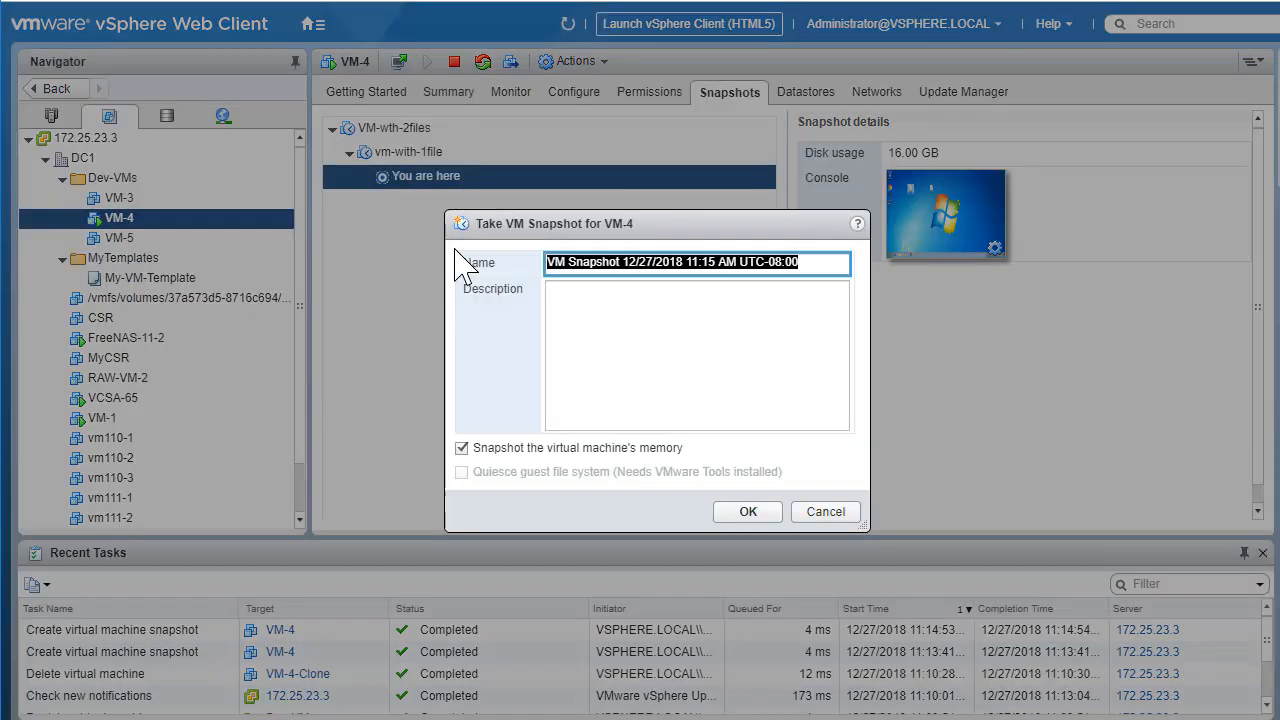
pyautogui.write('vm-with-2-new-files')
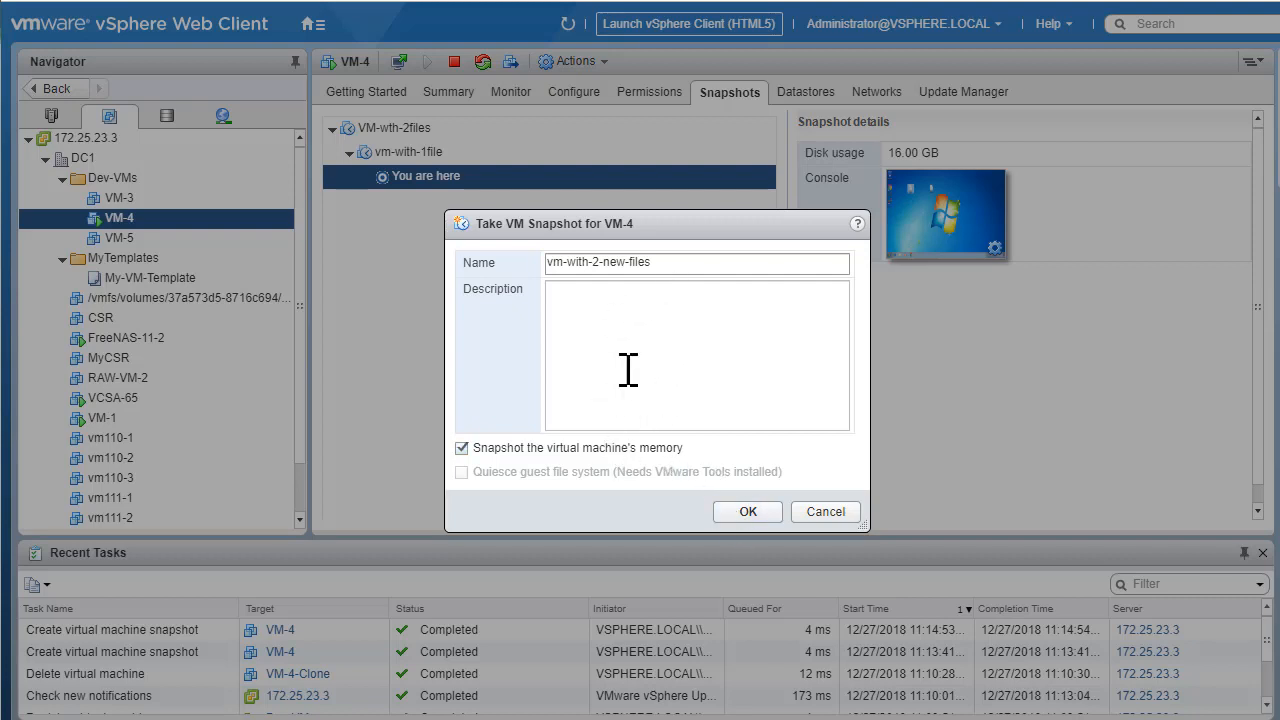
pyautogui.click(757, 516)
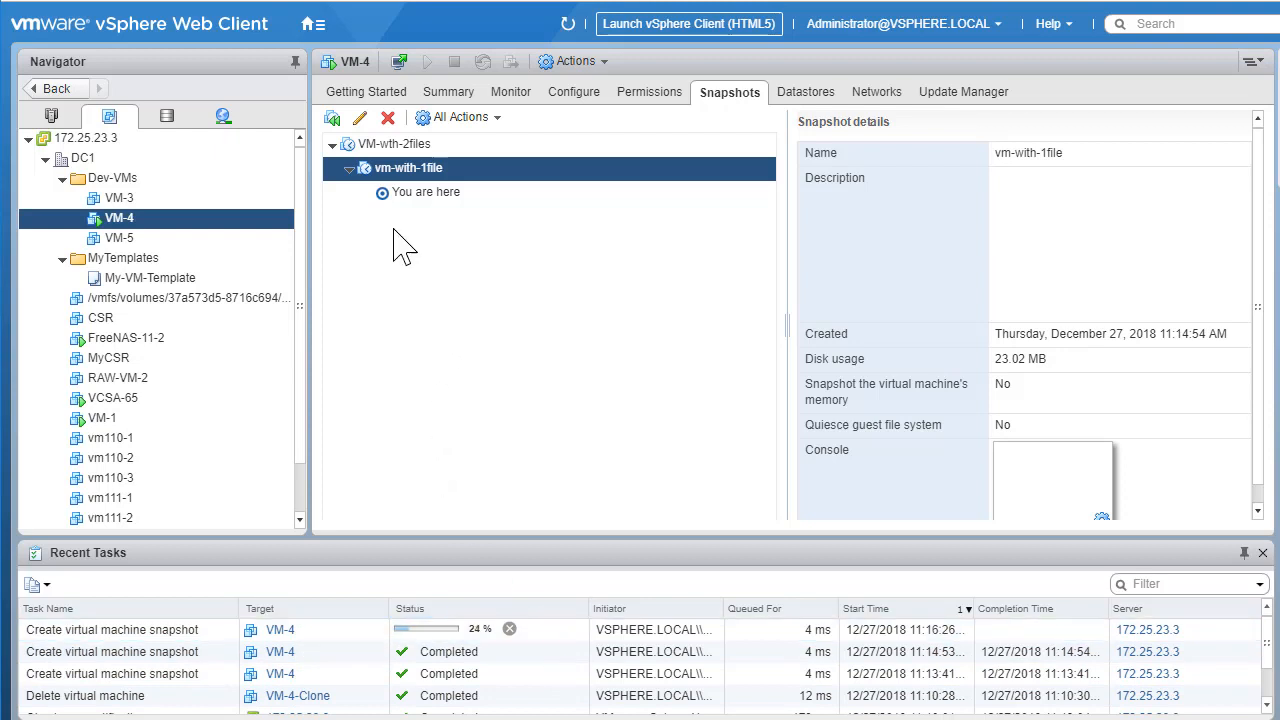
# Reopen VM-4's snapshot manager and examine its snapshot tree, the VM-wth-2files and current-state details, and the desktop in the VM-4 console
pyautogui.click(350, 169)
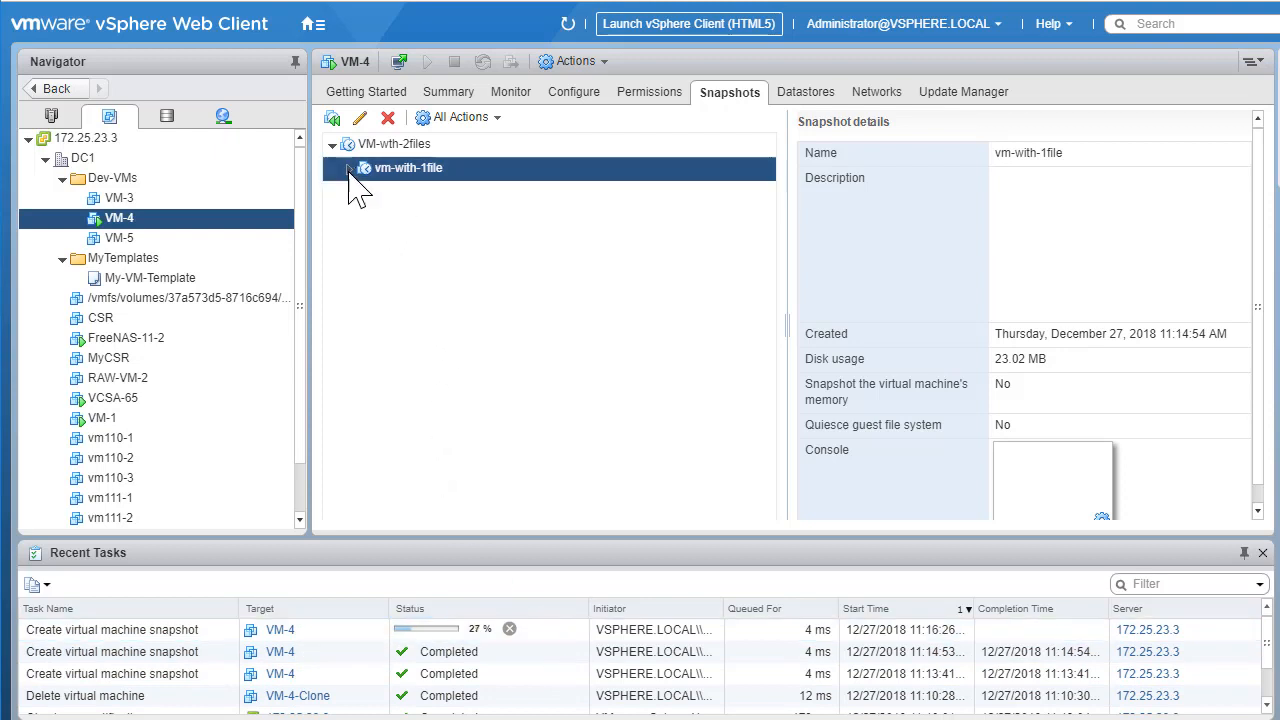
pyautogui.click(350, 169)
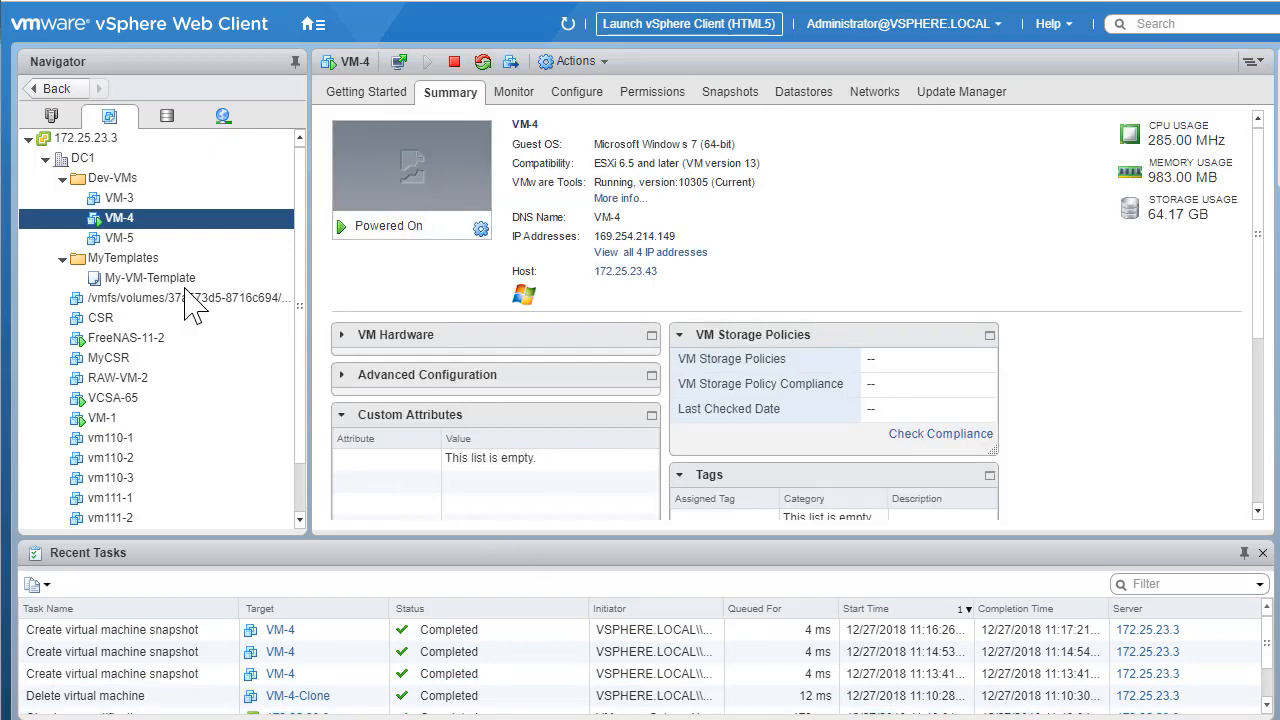
pyautogui.rightClick(152, 218)
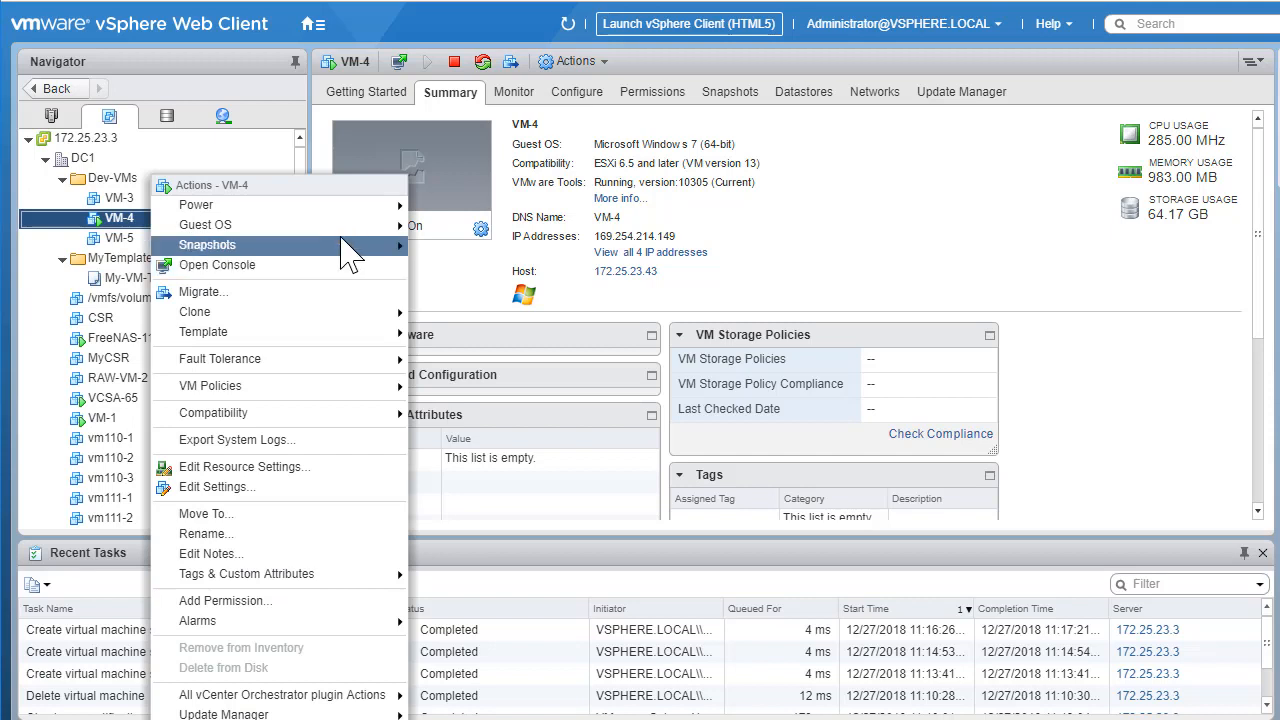
pyautogui.moveTo(348, 246)
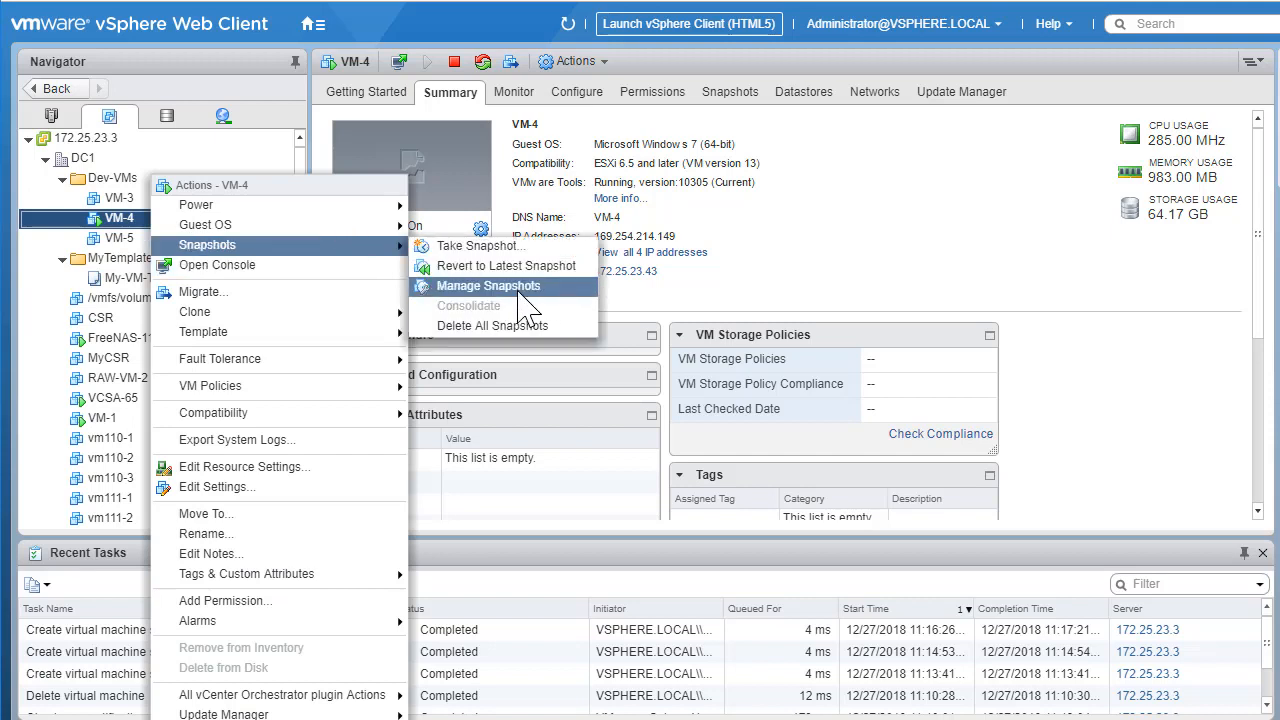
pyautogui.click(755, 117)
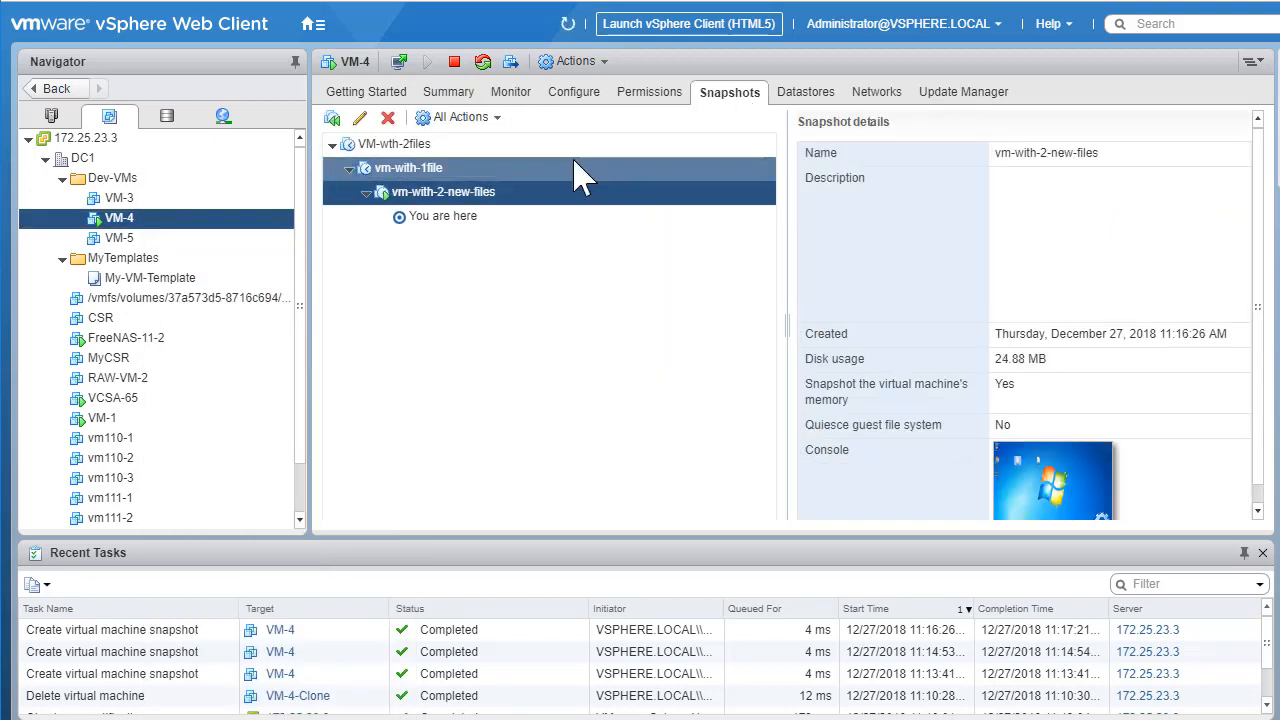
pyautogui.click(446, 237)
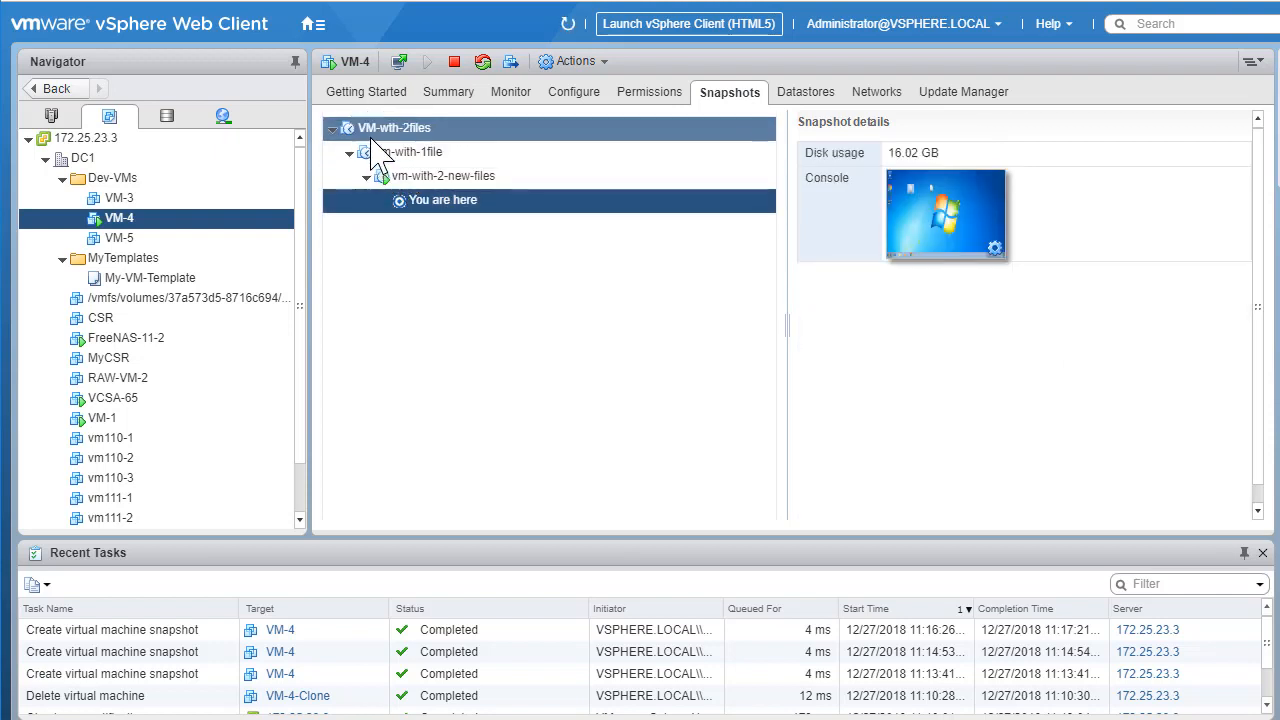
pyautogui.click(367, 134)
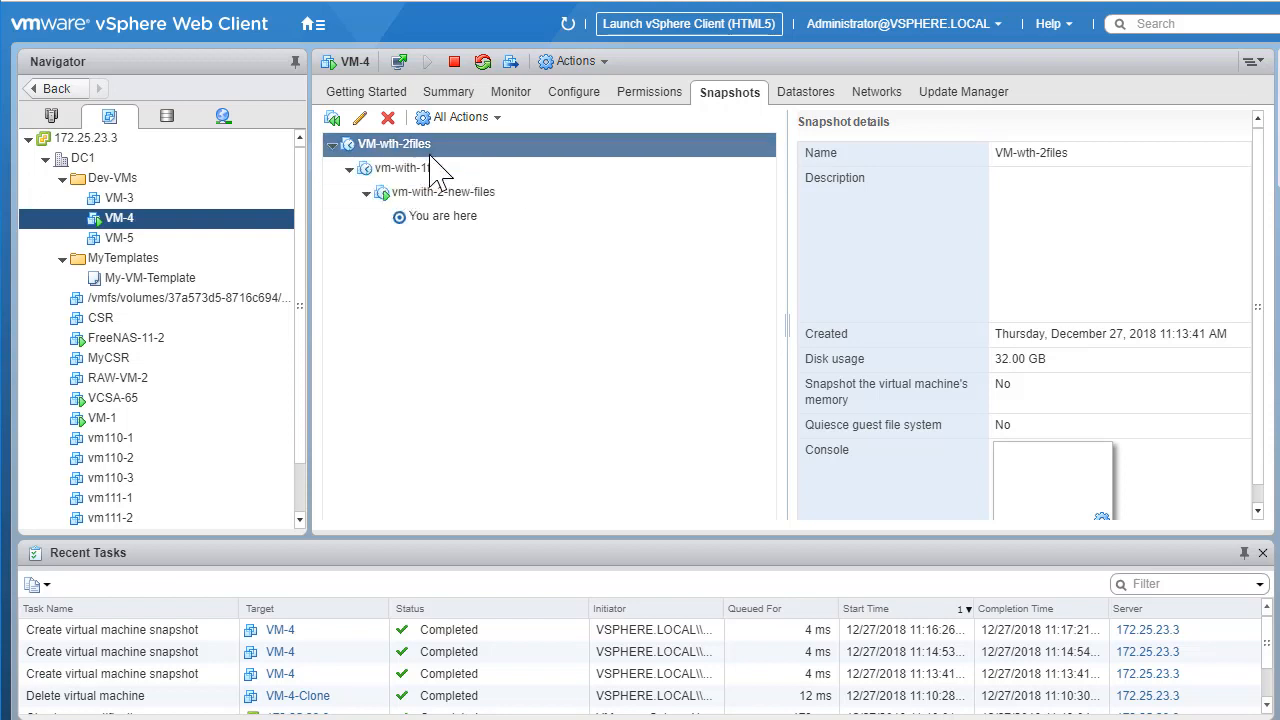
pyautogui.click(438, 214)
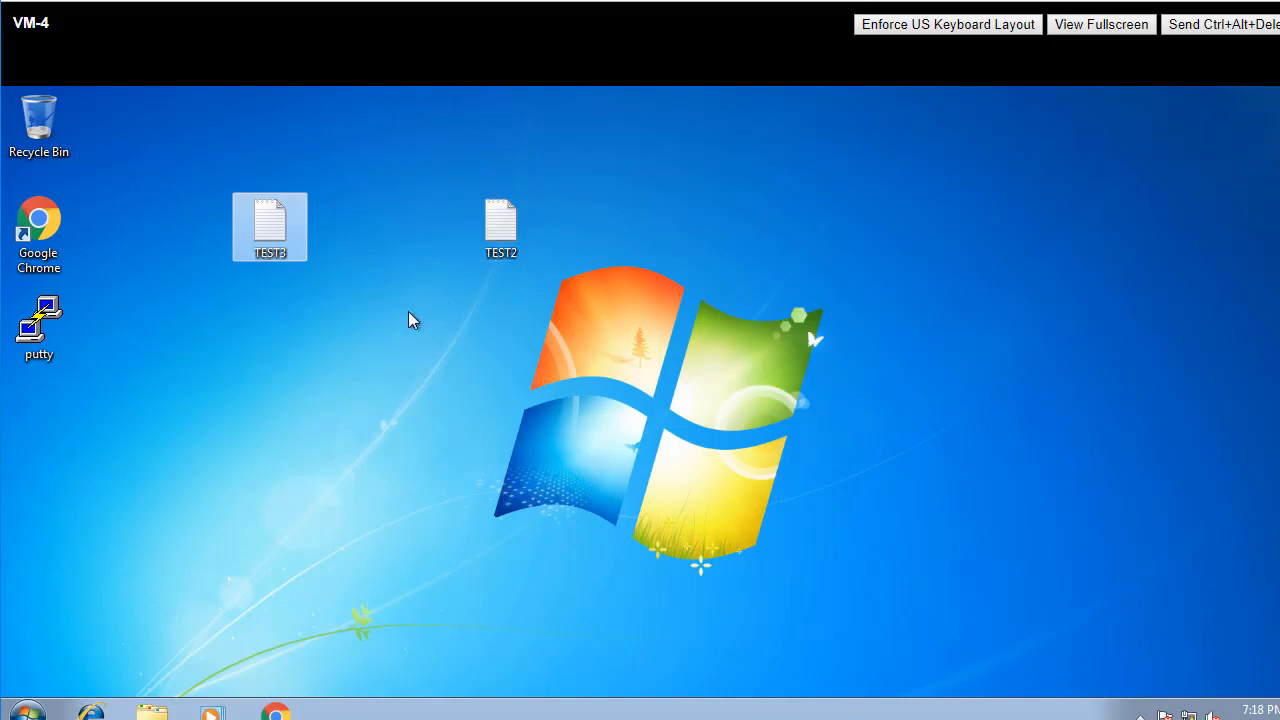
pyautogui.click(412, 318)
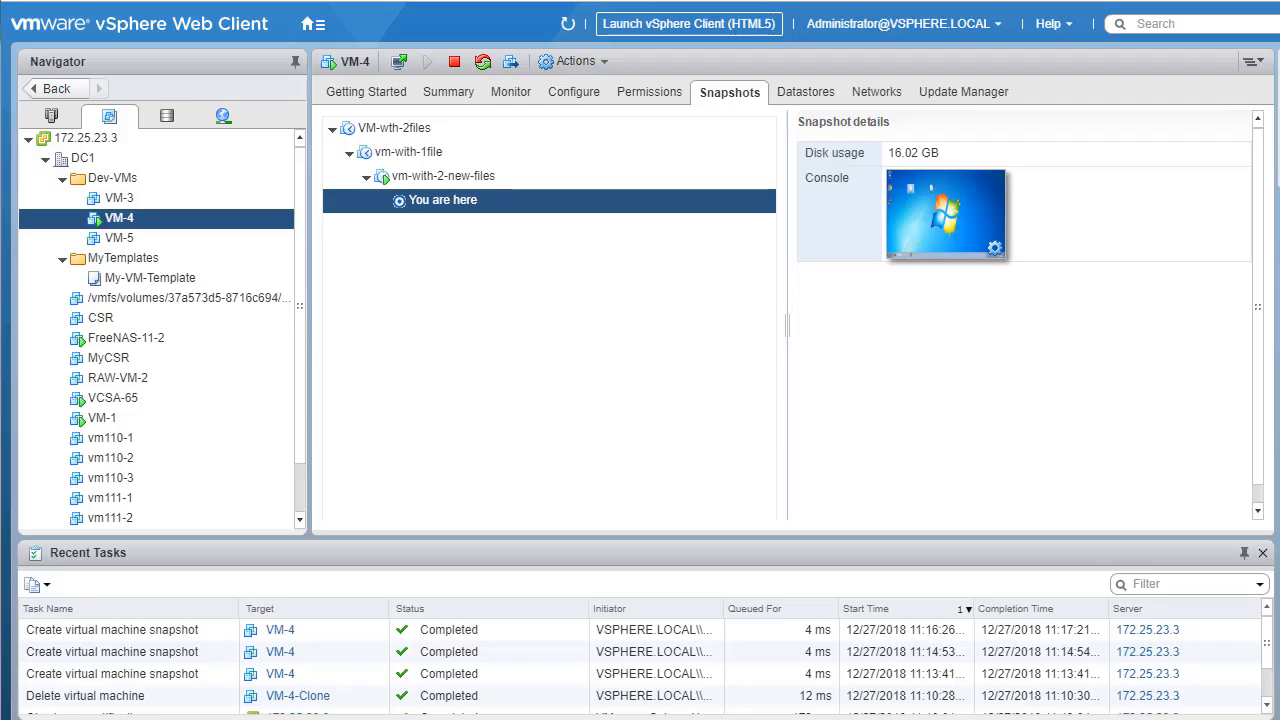
# In the vSphere Web Client, revert VM-4 to the snapshot VM-wth-2files
pyautogui.click(455, 155)
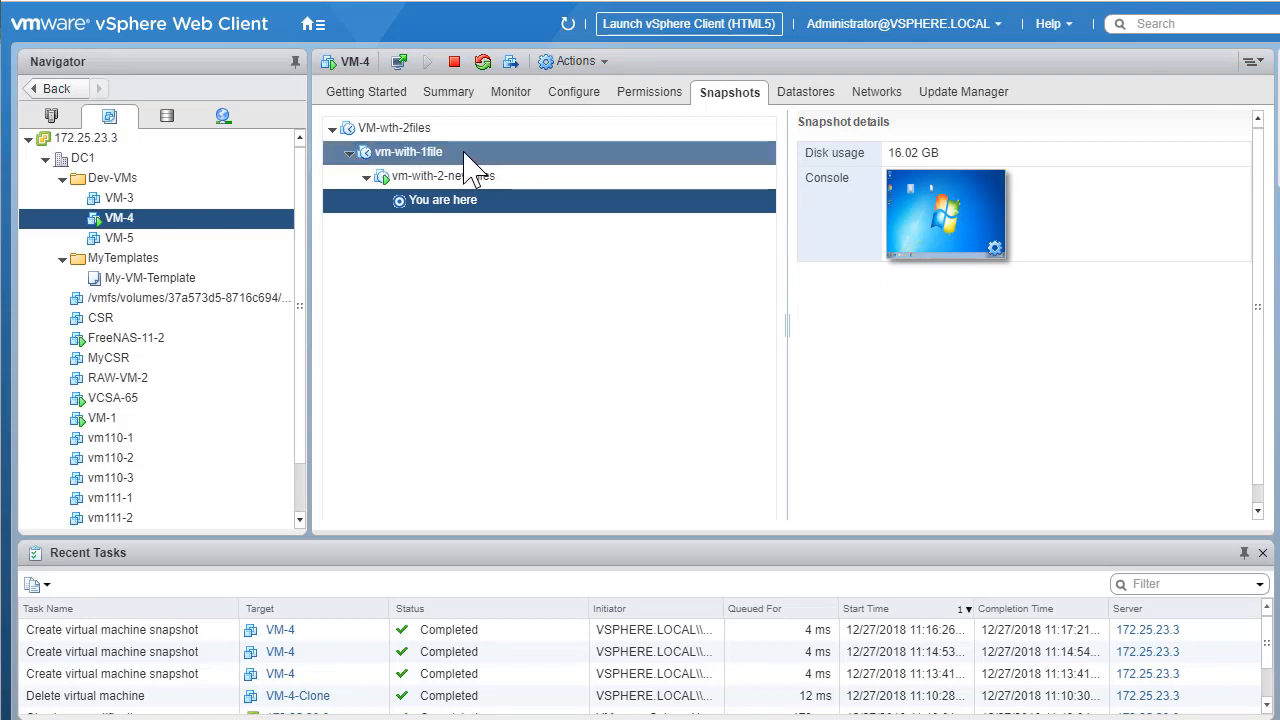
pyautogui.click(414, 134)
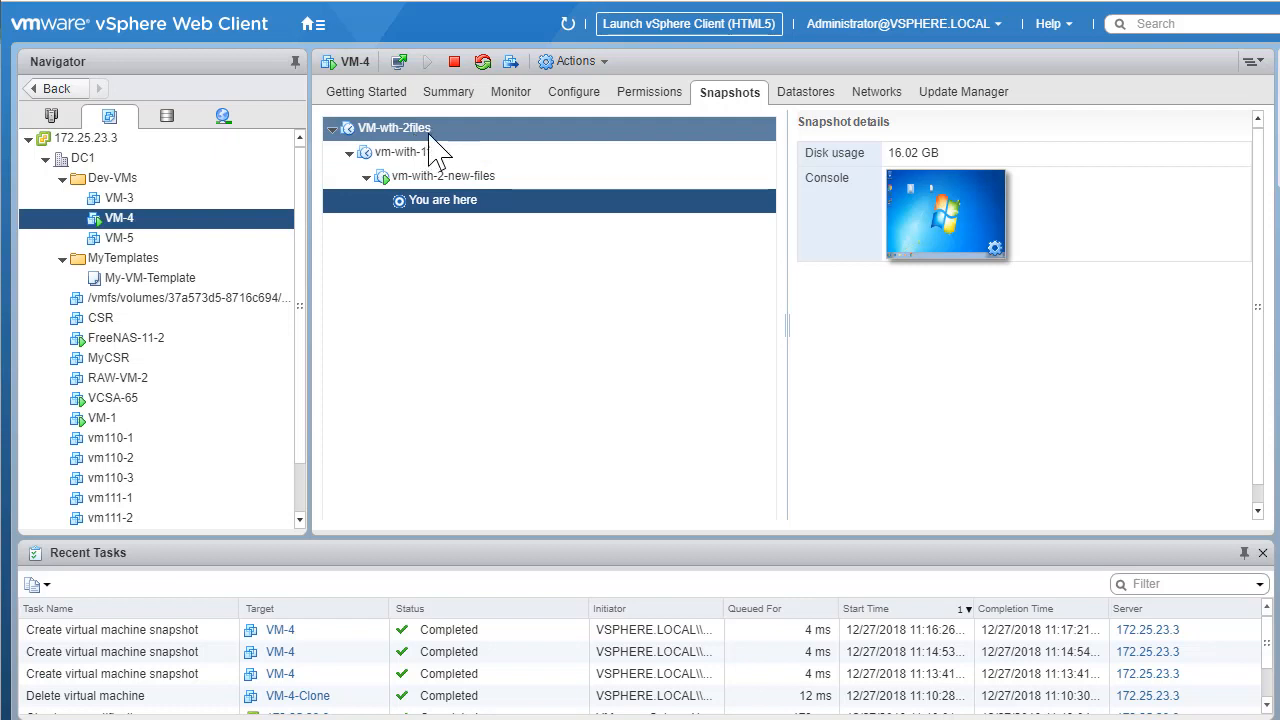
pyautogui.click(420, 130)
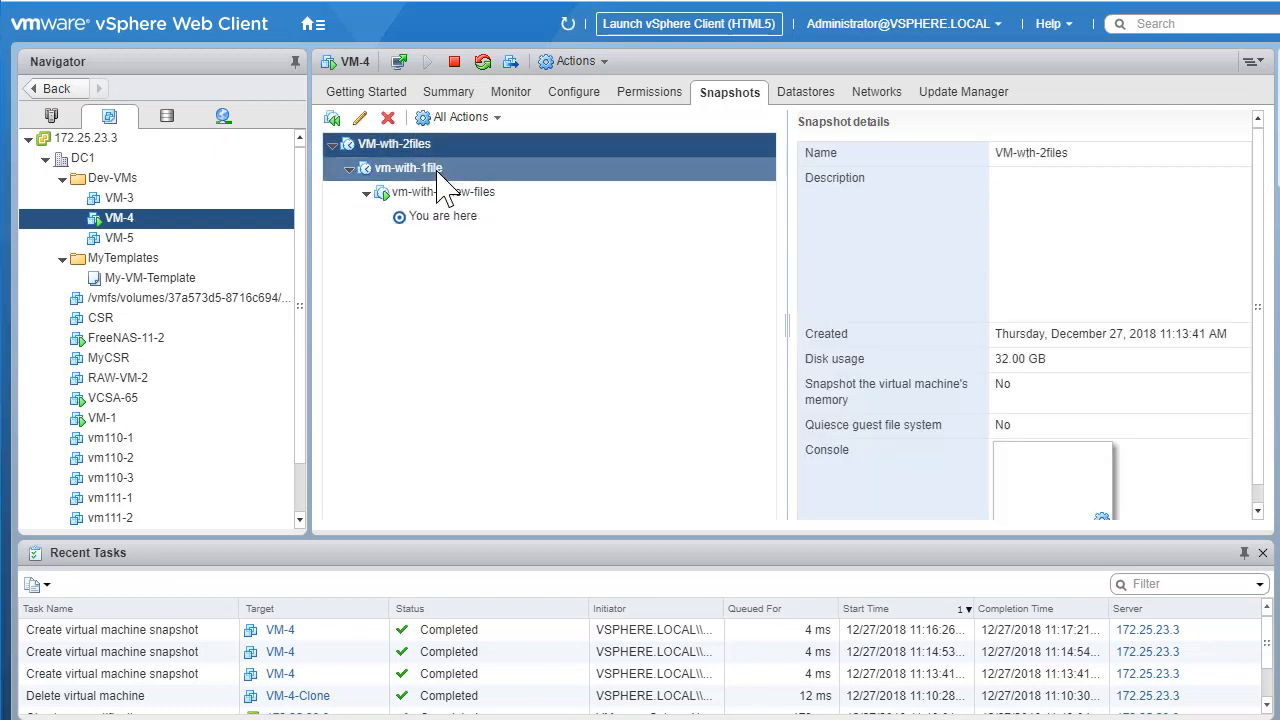
pyautogui.click(333, 119)
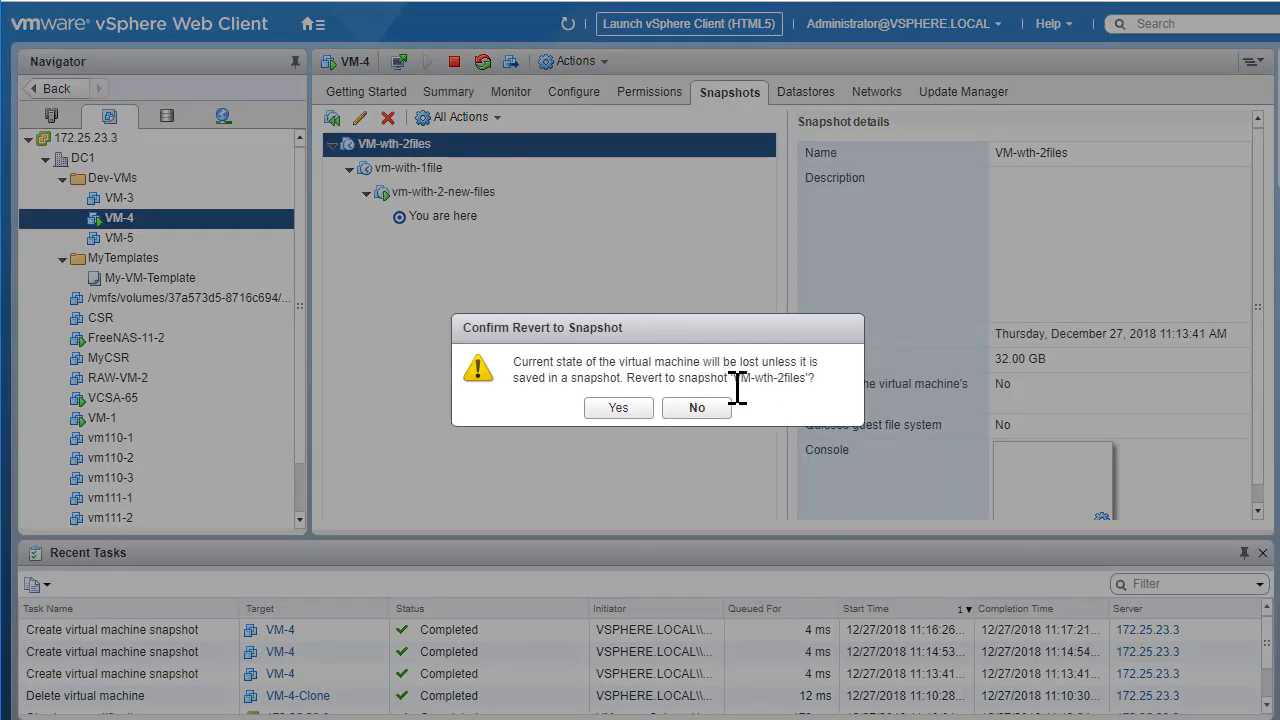
pyautogui.click(619, 407)
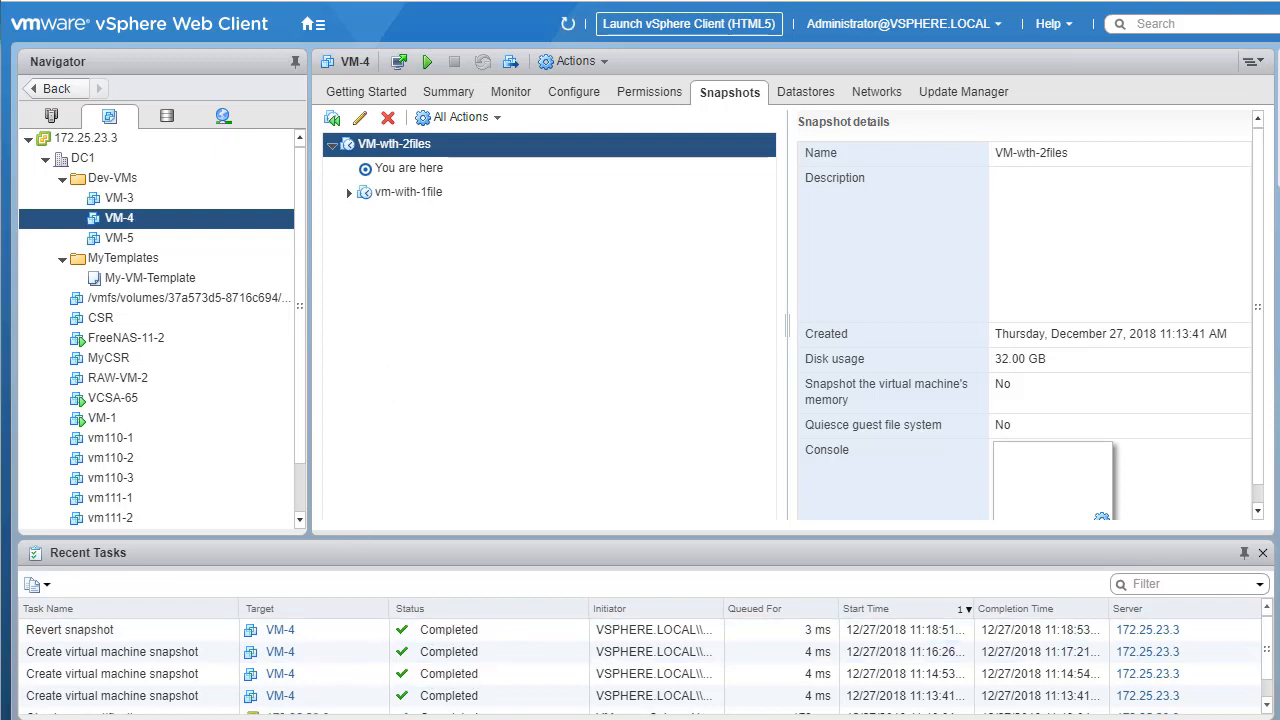
# Power on VM-4 and start Windows normally from the recovery screen in its console
pyautogui.click(426, 63)
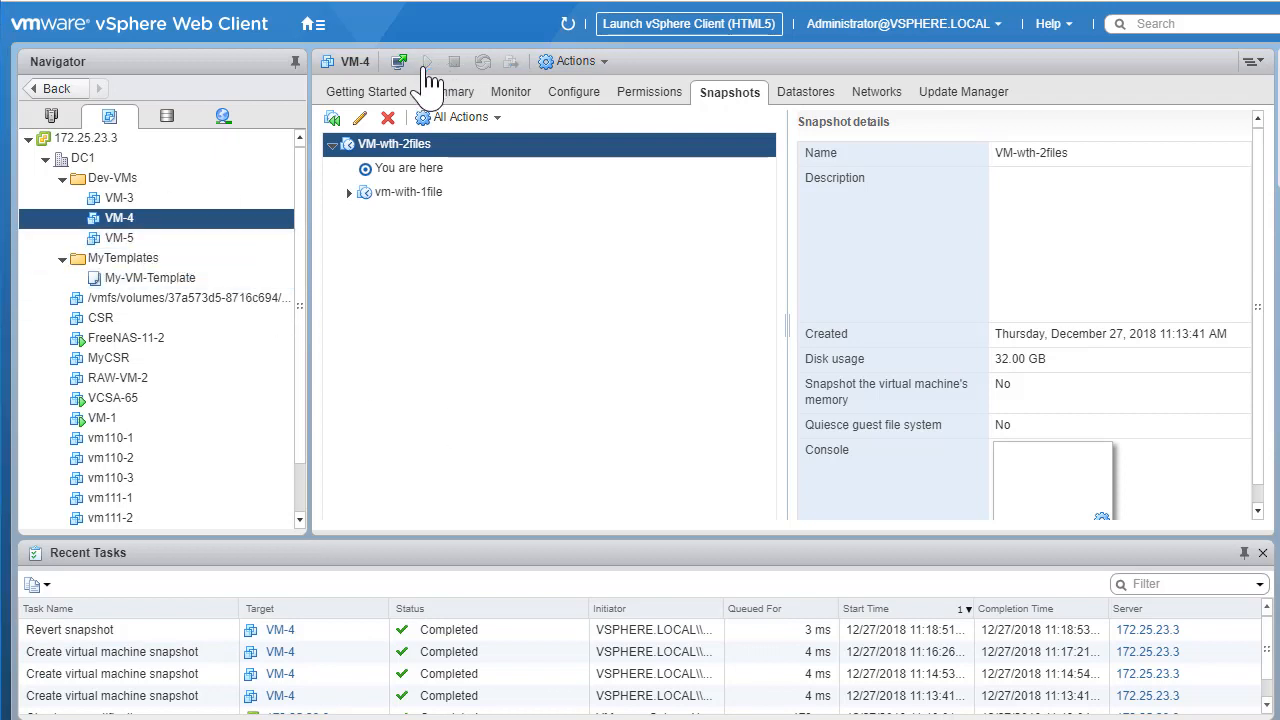
pyautogui.click(91, 1)
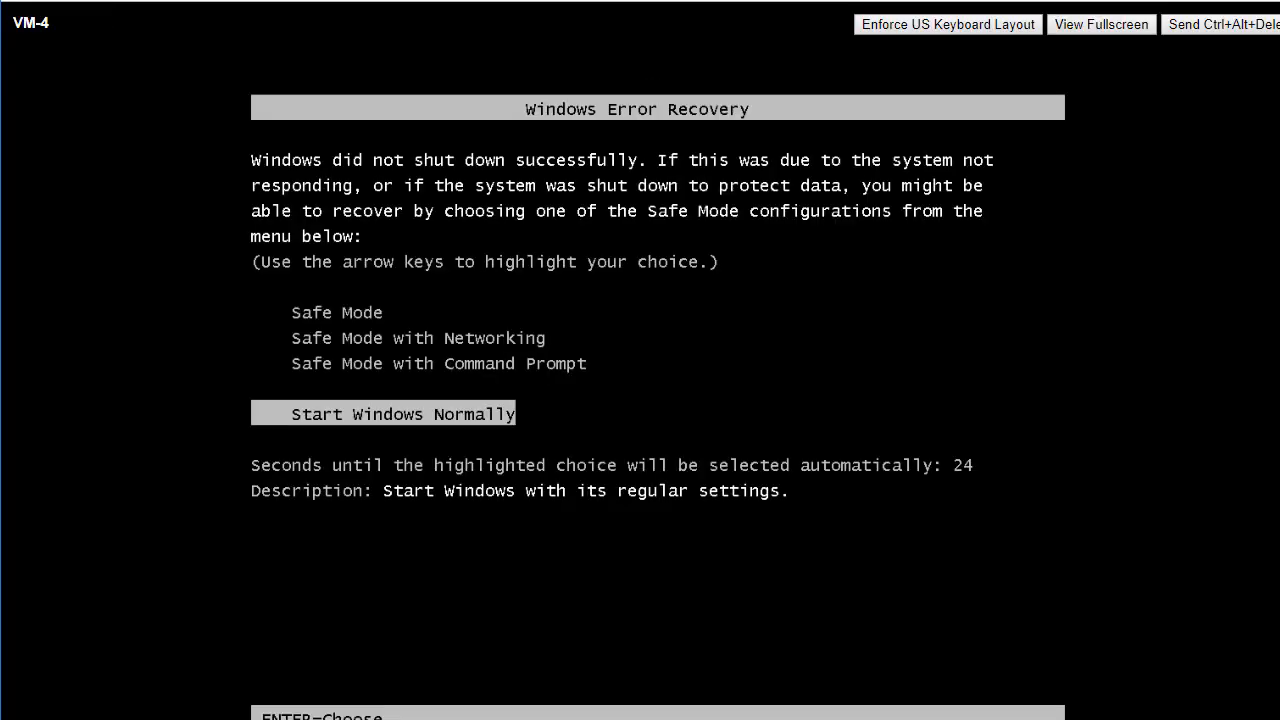
pyautogui.press('Return')
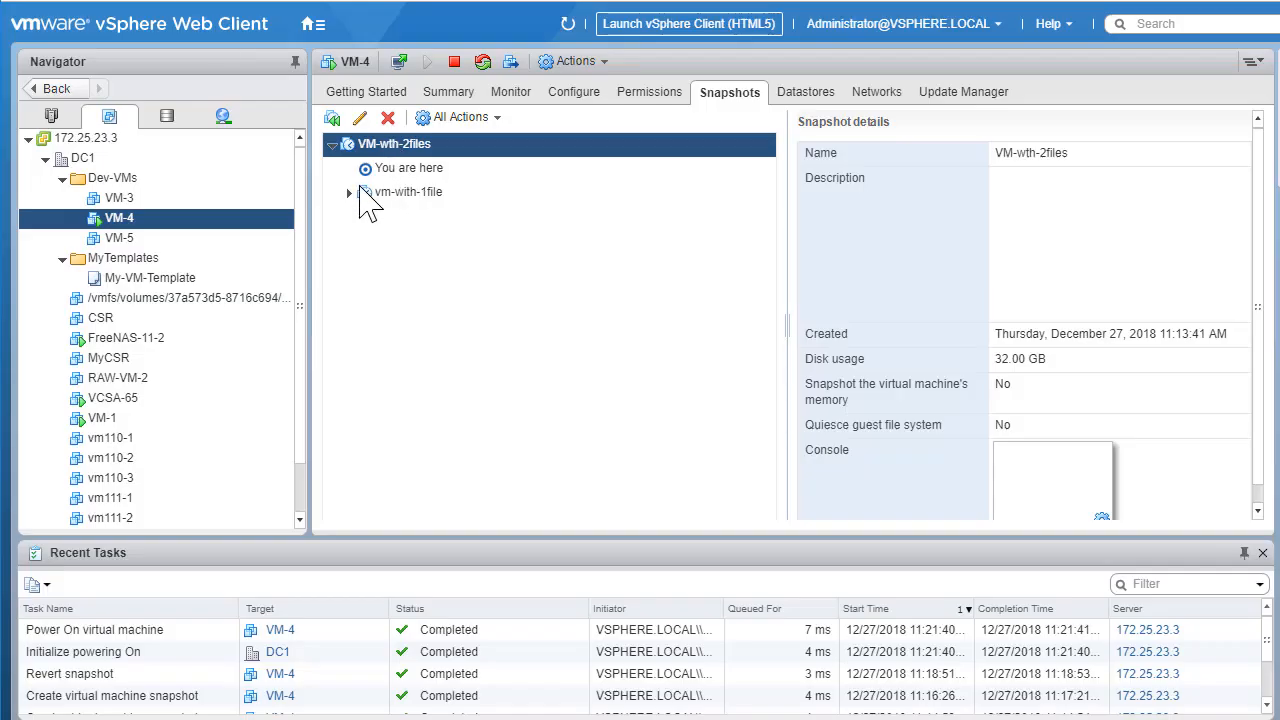
# In the vSphere Web Client, expand VM-4's snapshot tree and delete only the snapshot vm-with-1file
pyautogui.click(350, 193)
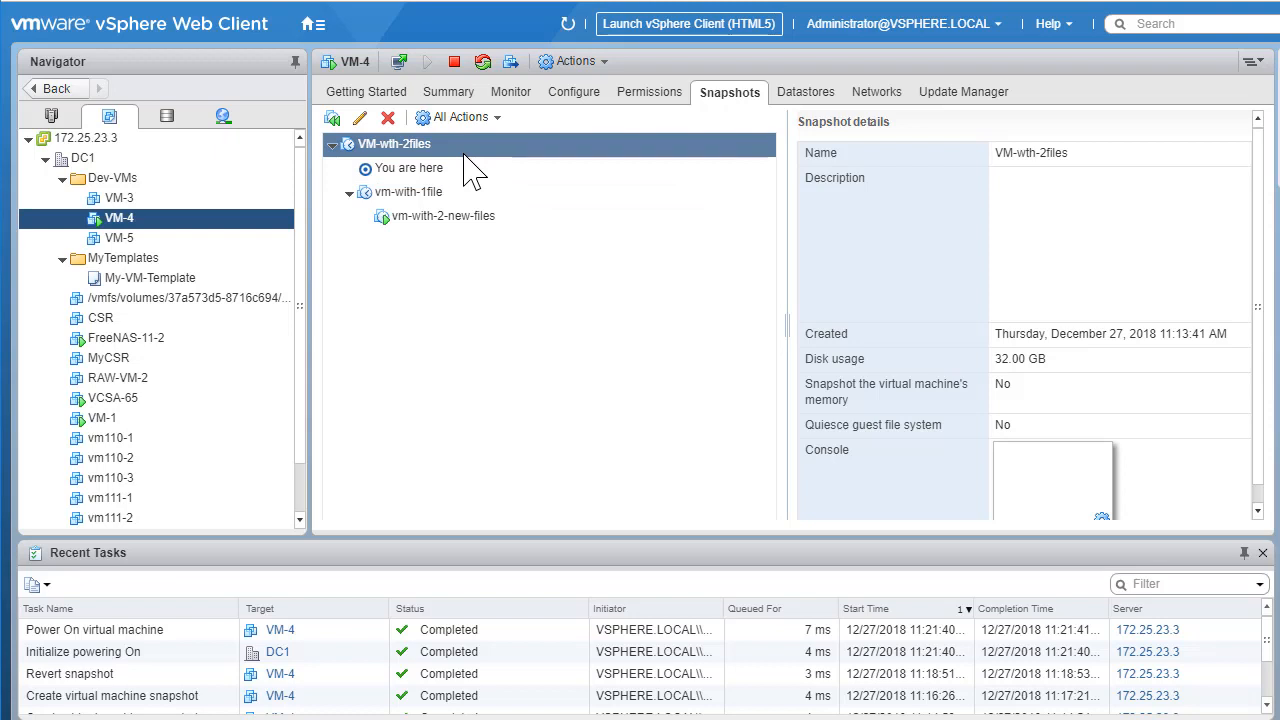
pyautogui.click(422, 196)
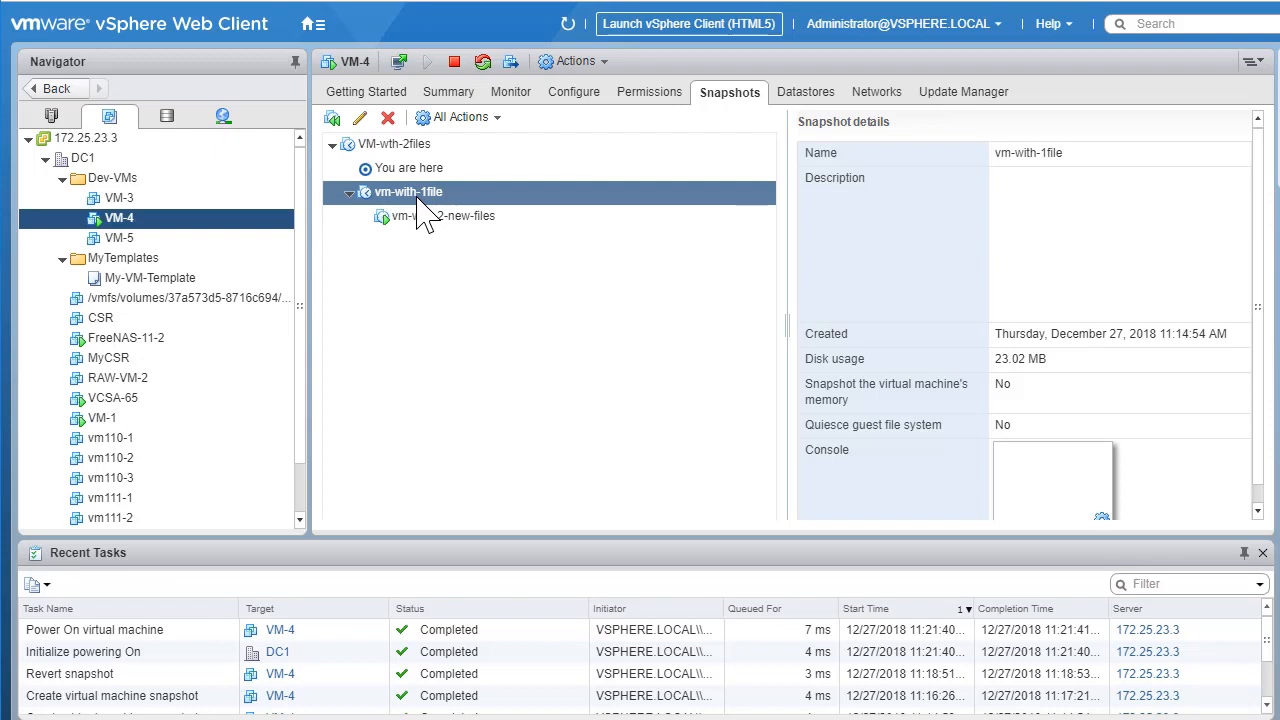
pyautogui.click(388, 119)
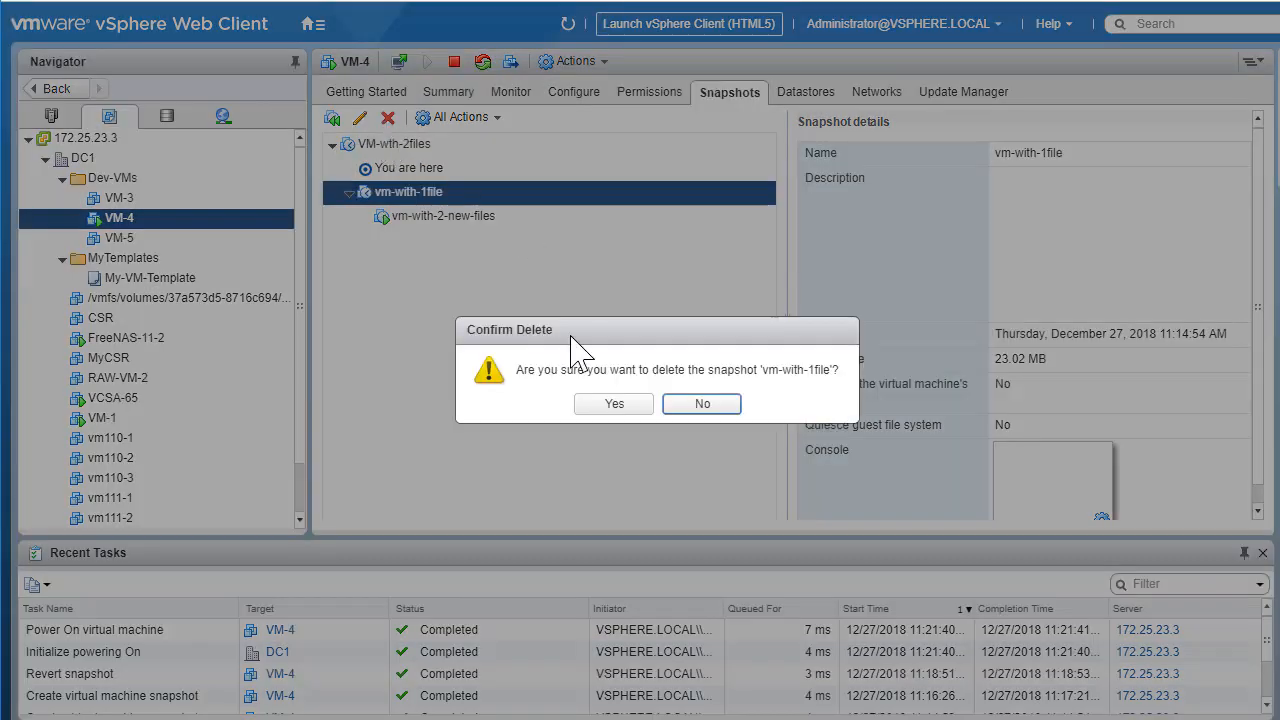
pyautogui.click(614, 403)
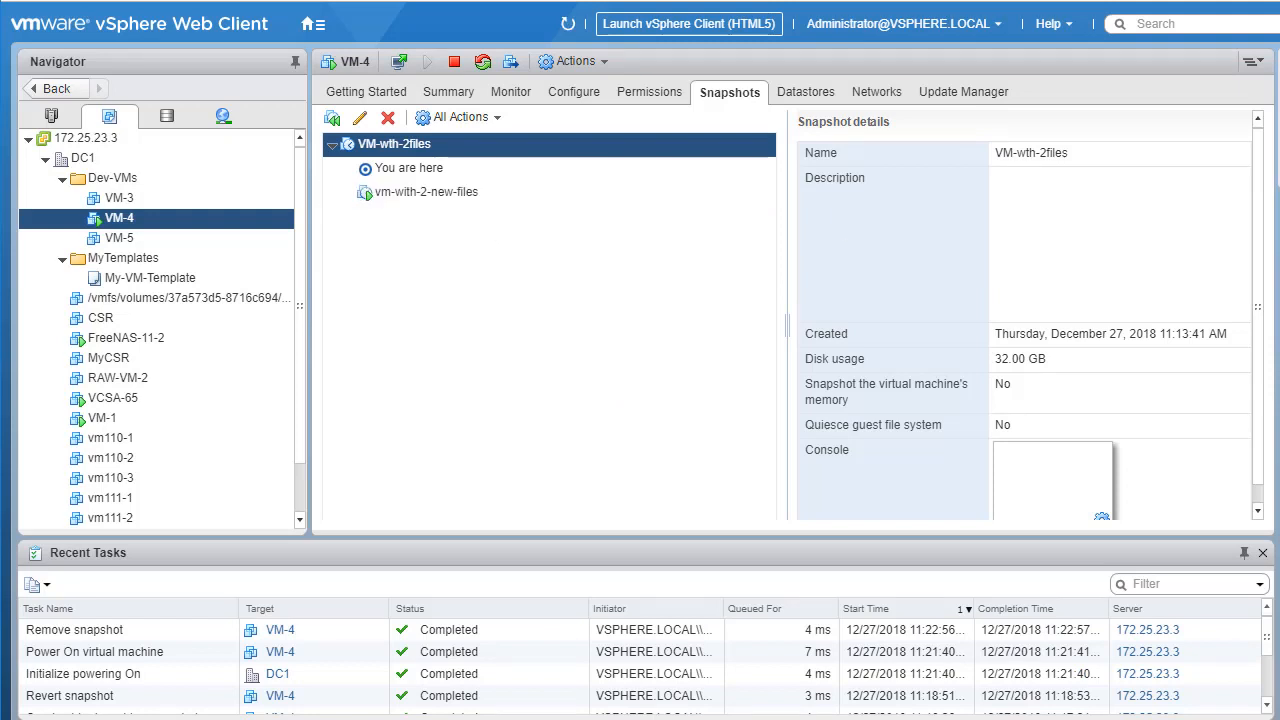
# Delete all remaining snapshots of VM-4 and check the text documents on the desktop in its console
pyautogui.click(136, 224)
pyautogui.rightClick(136, 224)
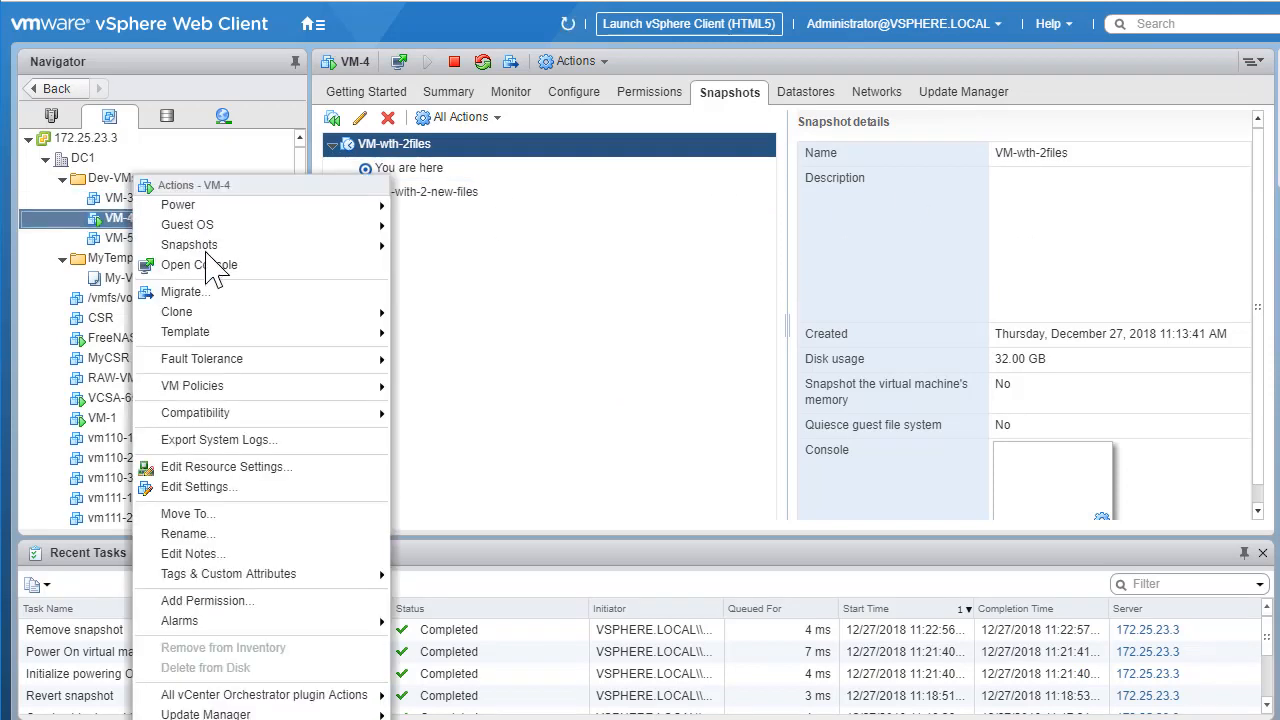
pyautogui.moveTo(280, 248)
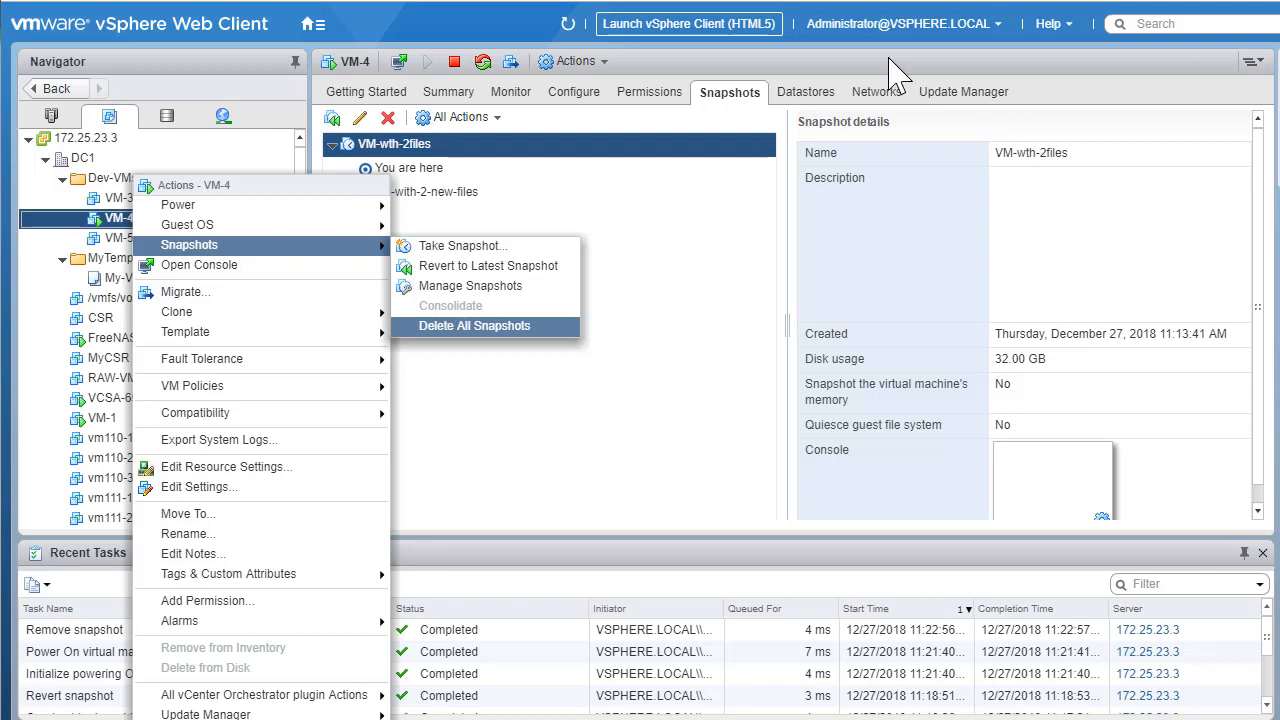
pyautogui.click(475, 326)
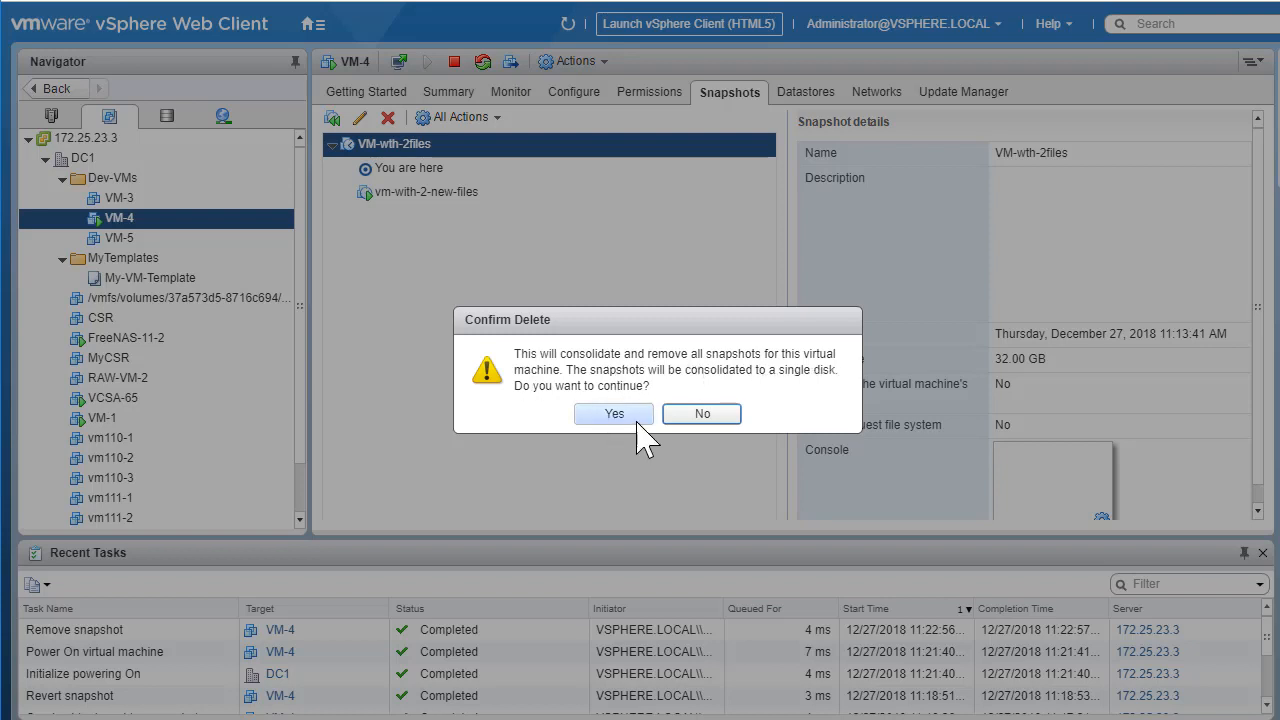
pyautogui.click(614, 413)
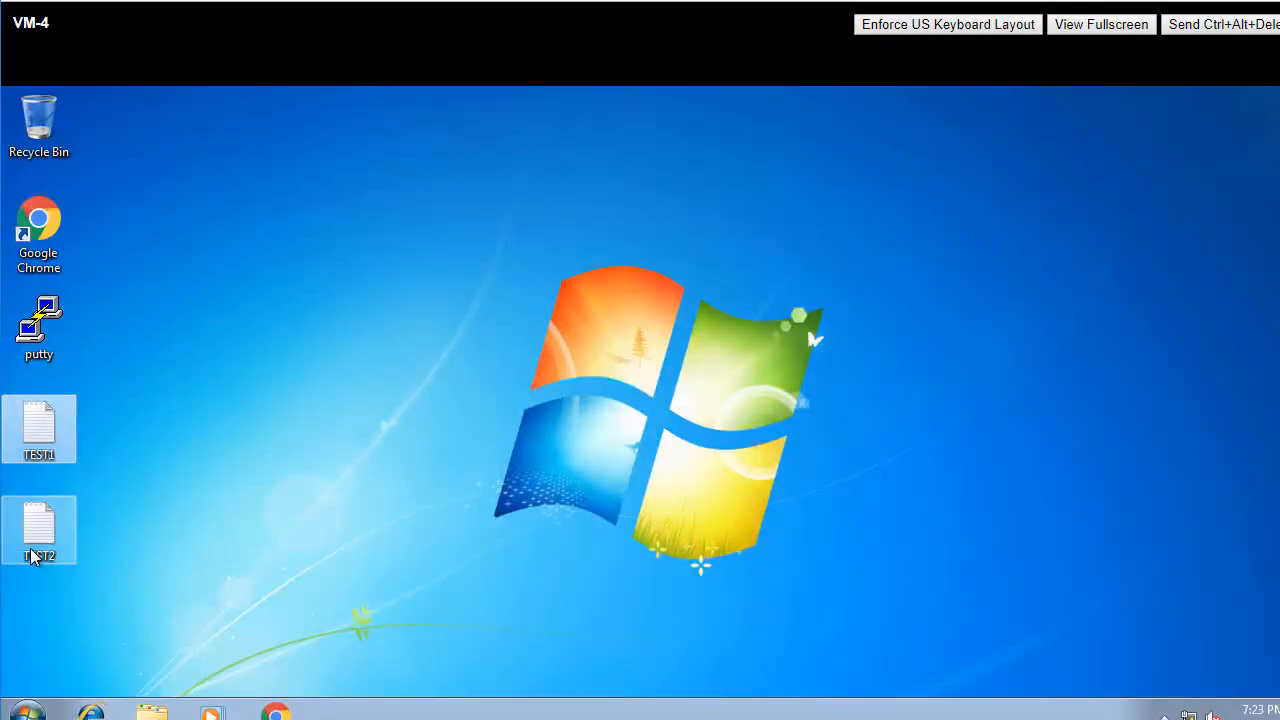
pyautogui.click(33, 556)
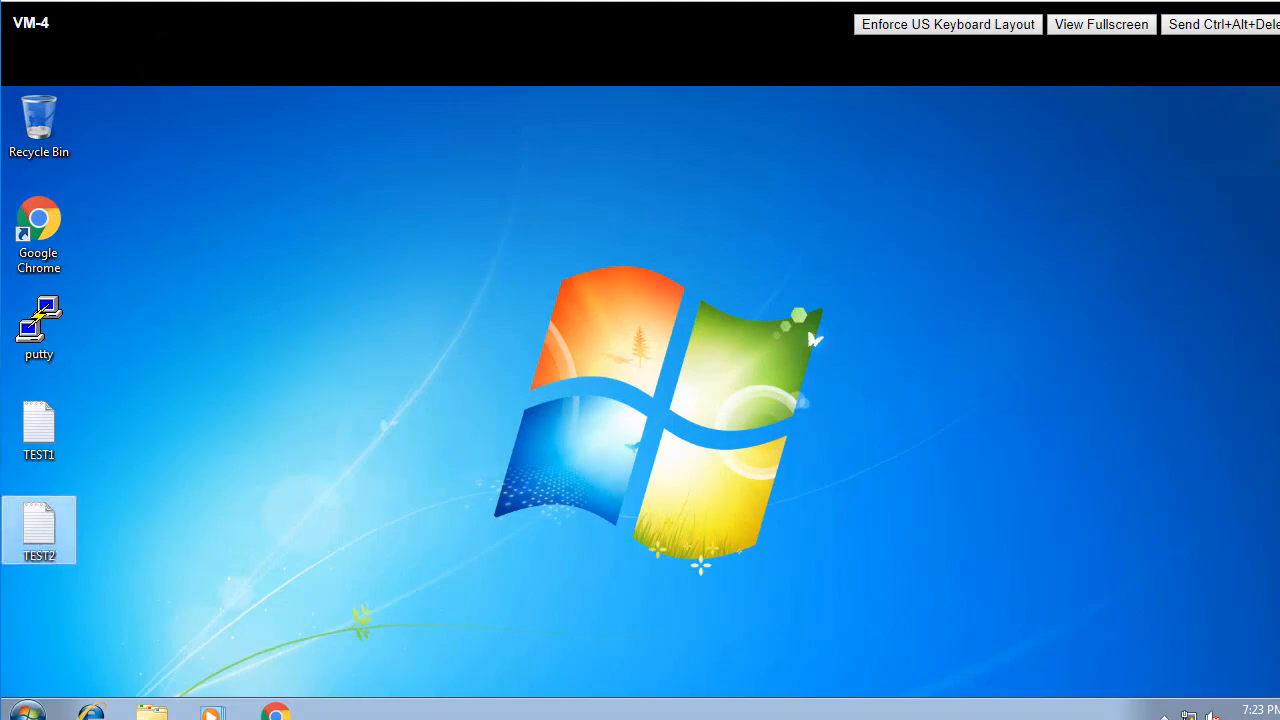